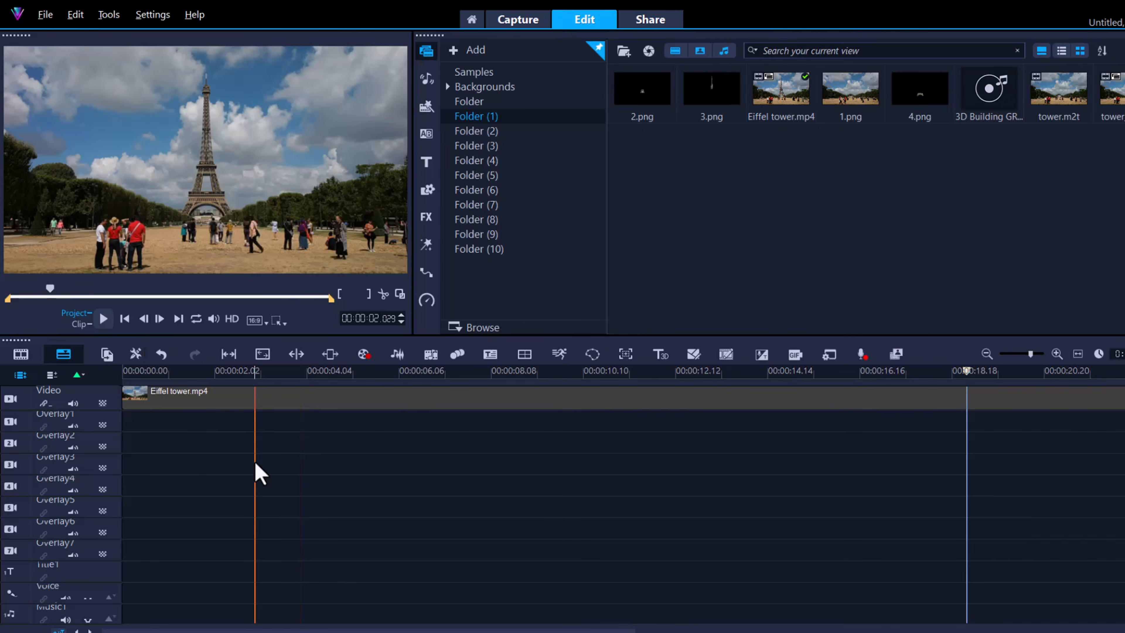
Capture a snapshot of the Eiffel tower.mp4 frame at 00:00:18.13 into the library and open the snapshot's options.
key(alt+b)
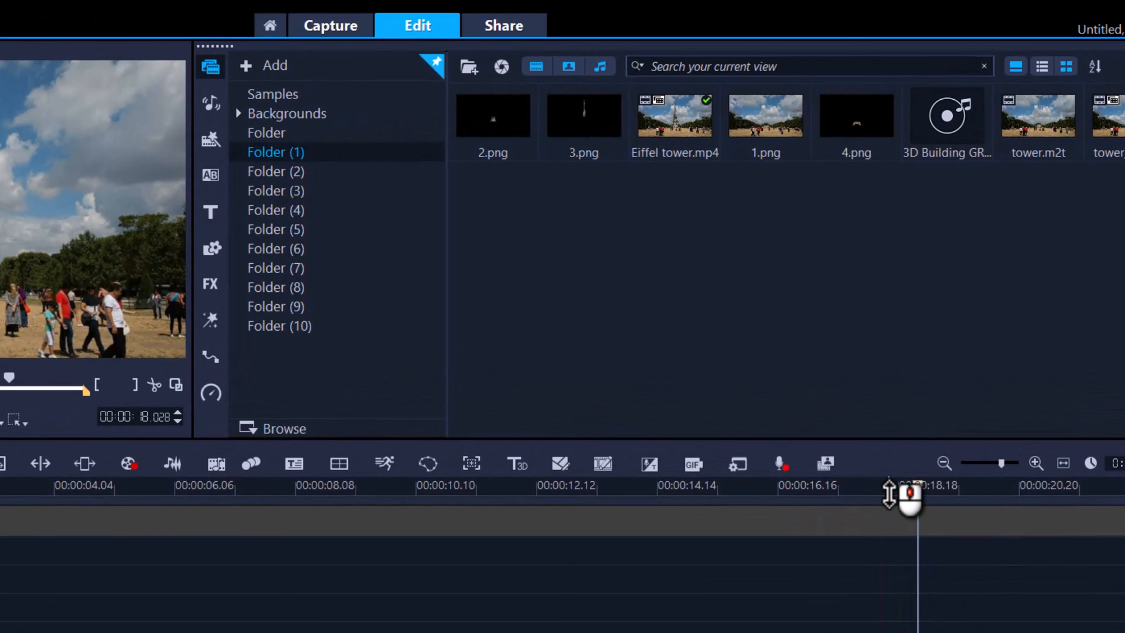
drag(908, 487, 889, 487)
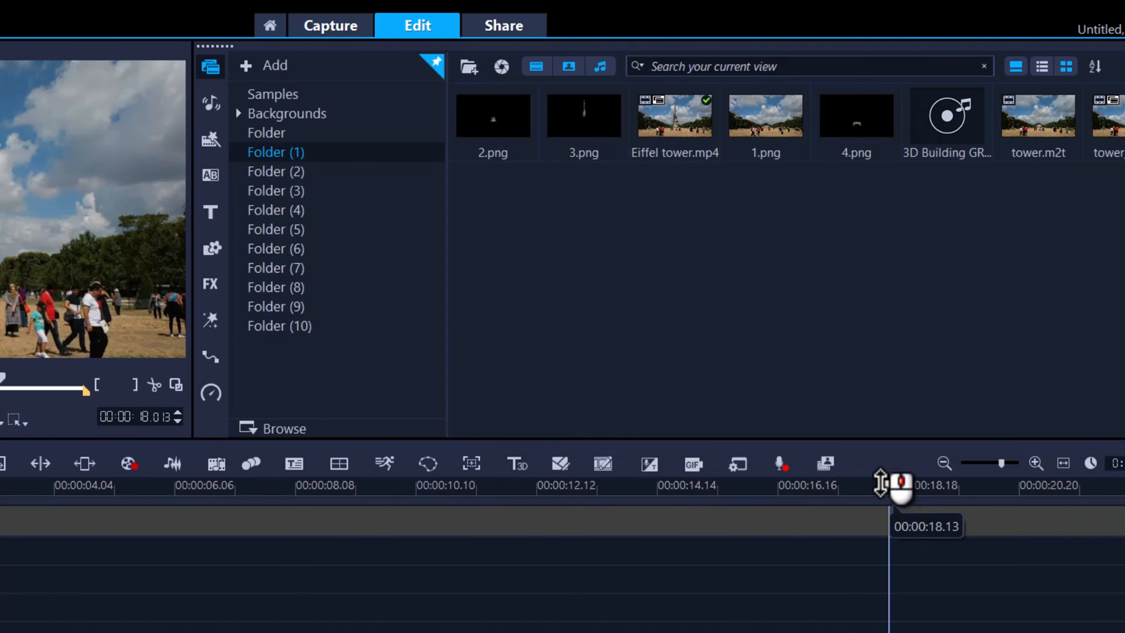
click(819, 467)
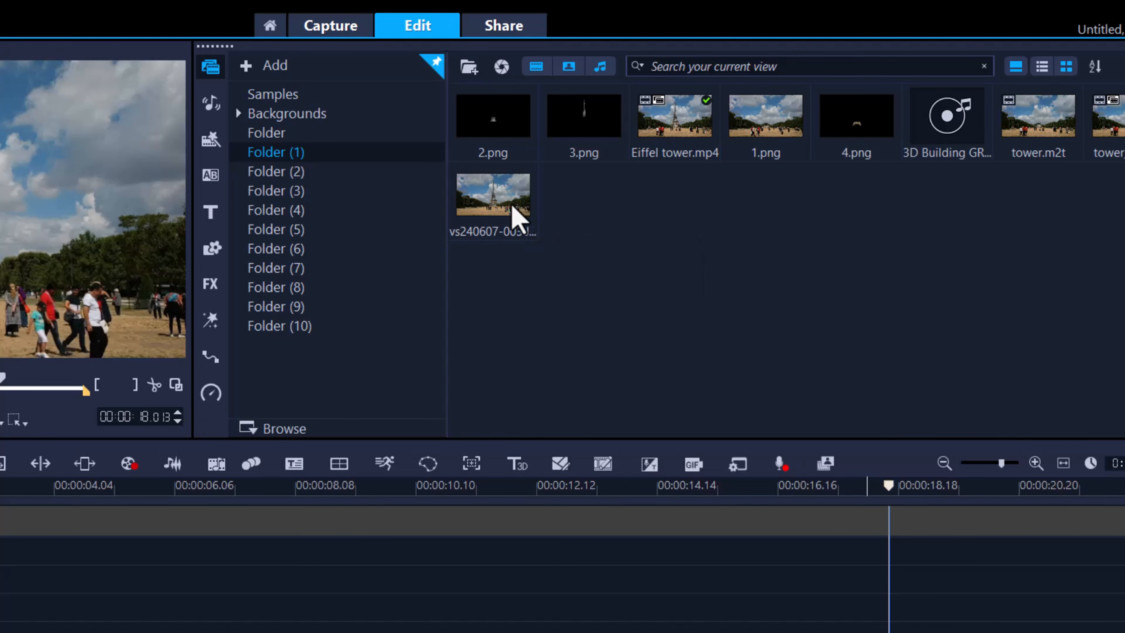
right_click(518, 219)
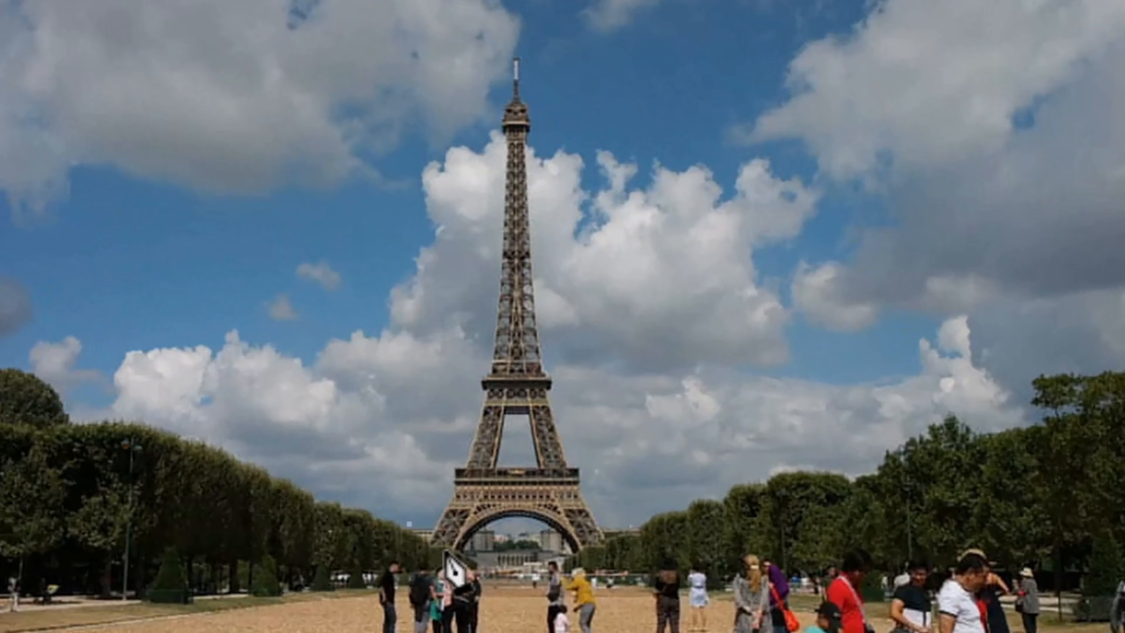
In Photoshop, outline the entire Eiffel Tower loosely with a Pen path and convert the path into a selection.
drag(600, 570, 627, 578)
click(493, 566)
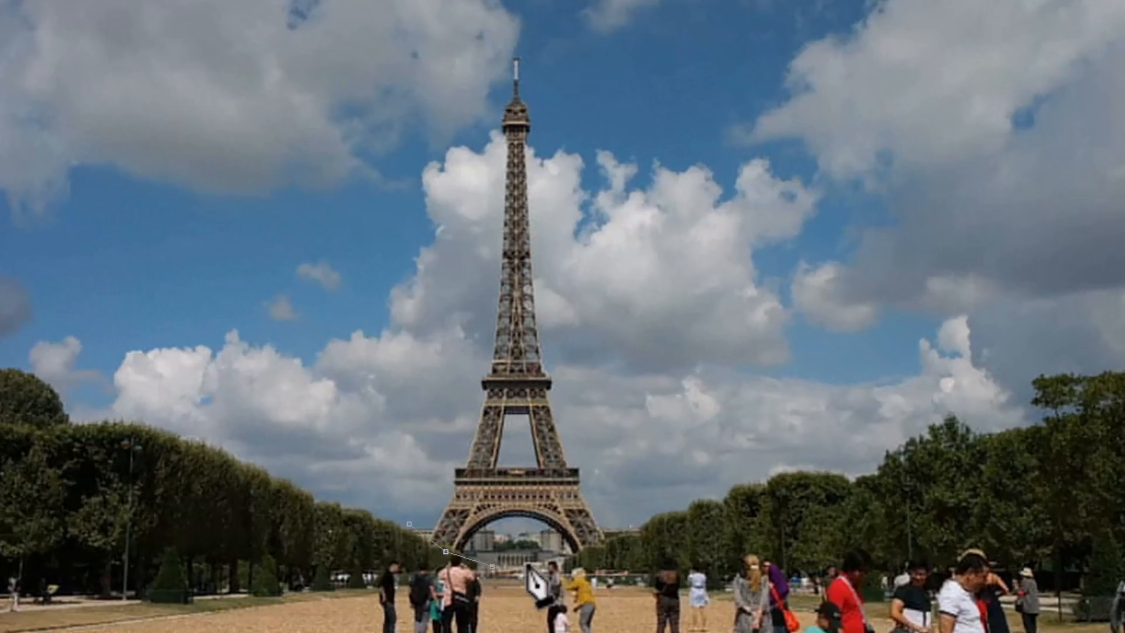
click(545, 563)
click(564, 560)
click(604, 541)
click(594, 425)
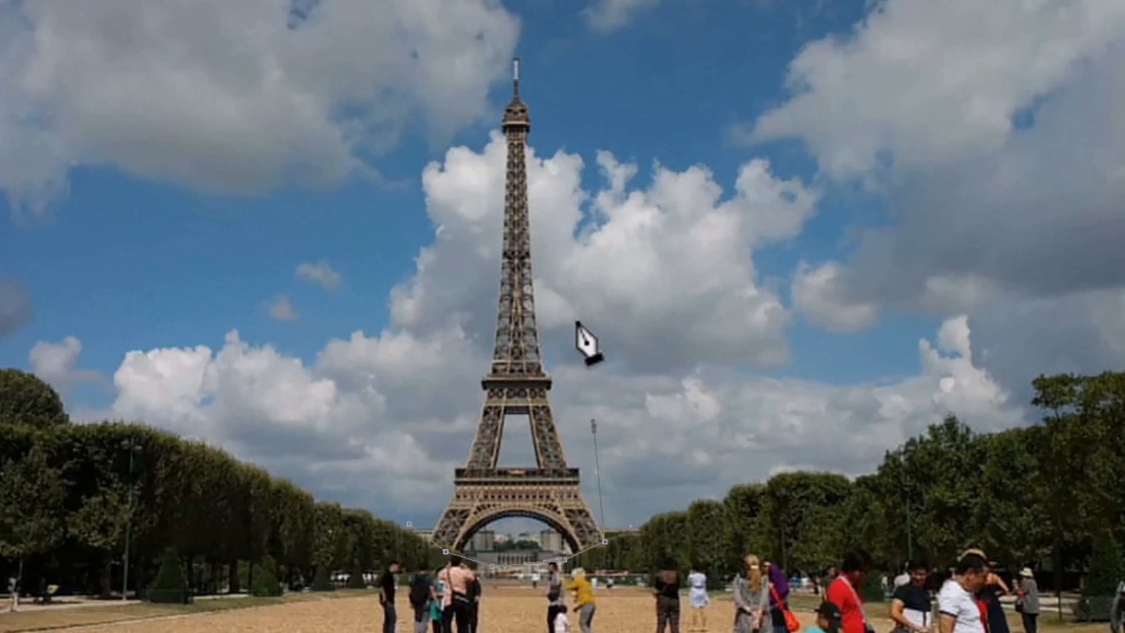
click(570, 279)
click(586, 156)
click(537, 40)
click(479, 45)
click(444, 158)
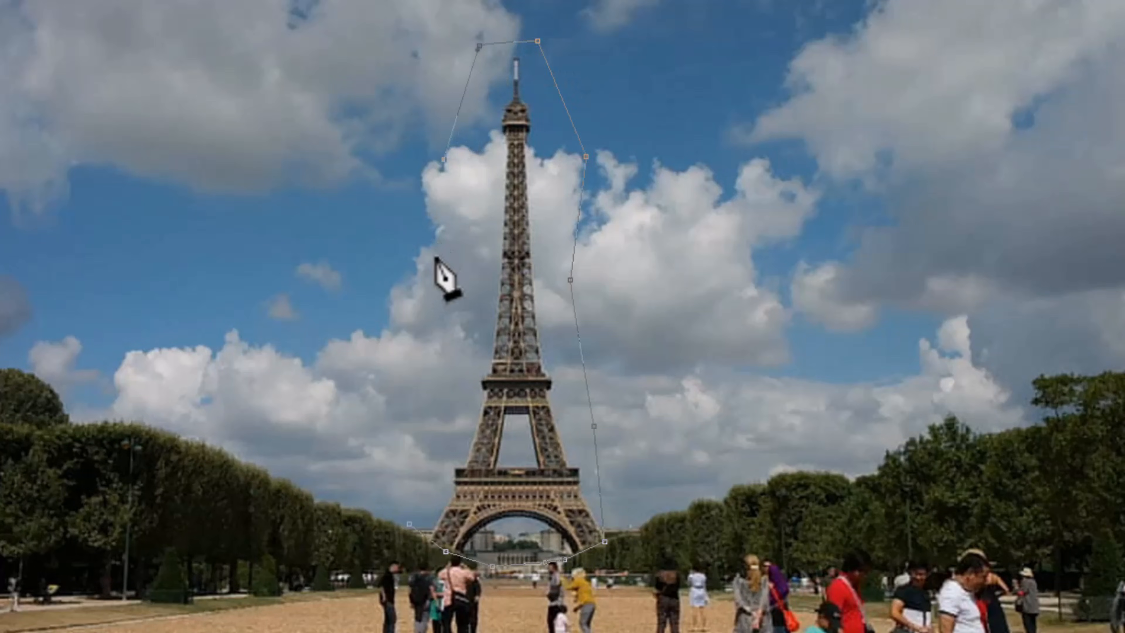
click(420, 309)
click(401, 390)
click(395, 460)
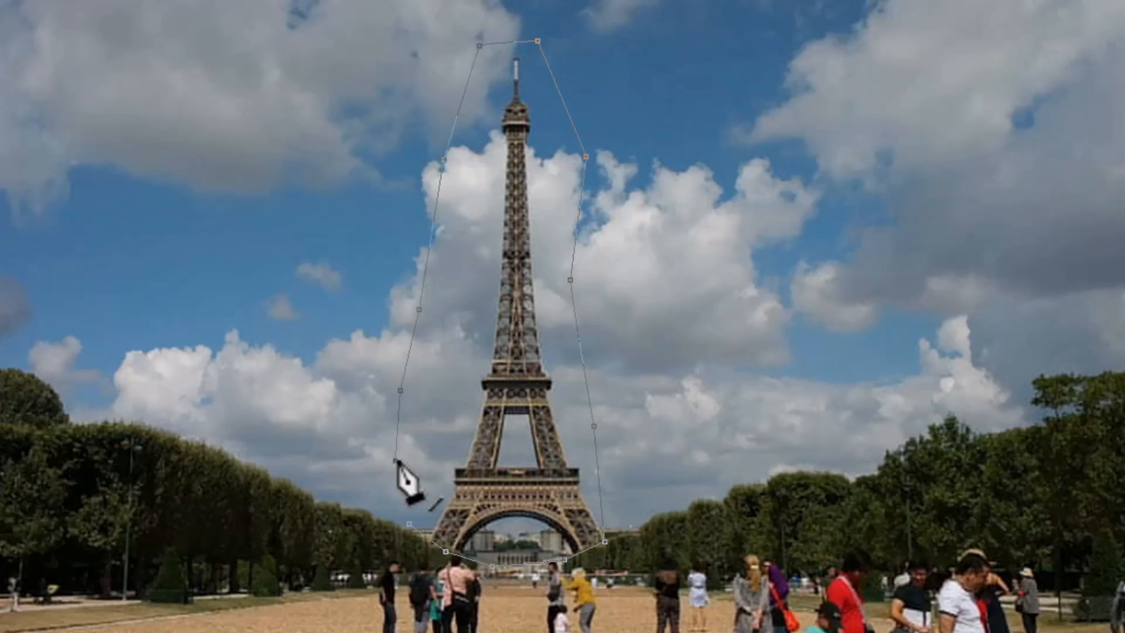
key(ctrl+Return)
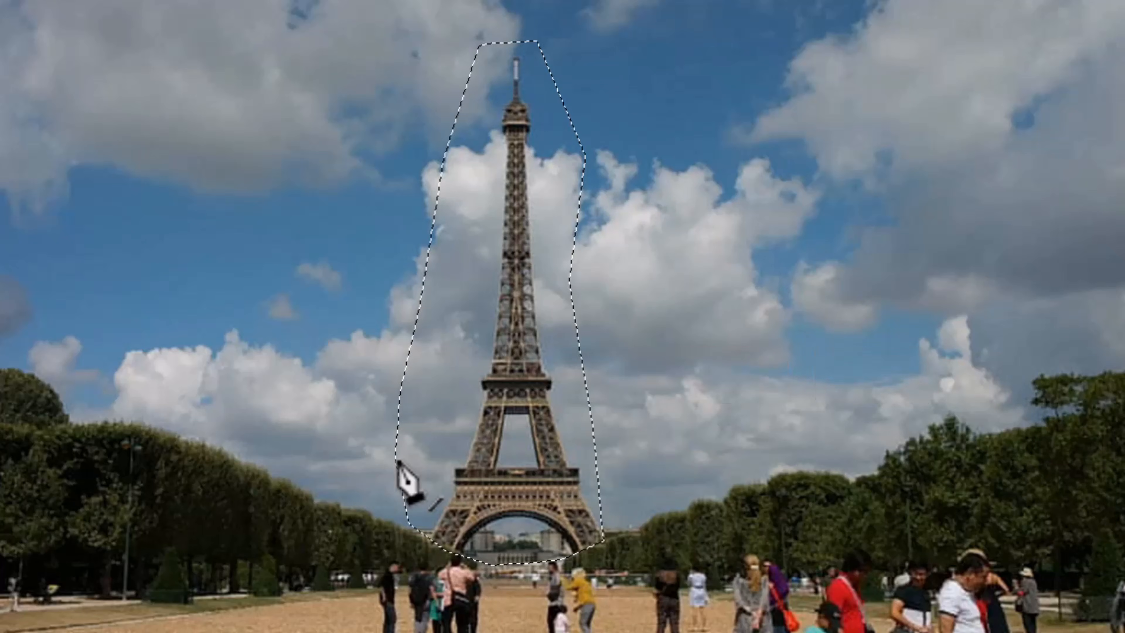
Remove the tower with a Content-Aware fill in Normal mode at 100% opacity, and clear the selection.
key(shift+BackSpace)
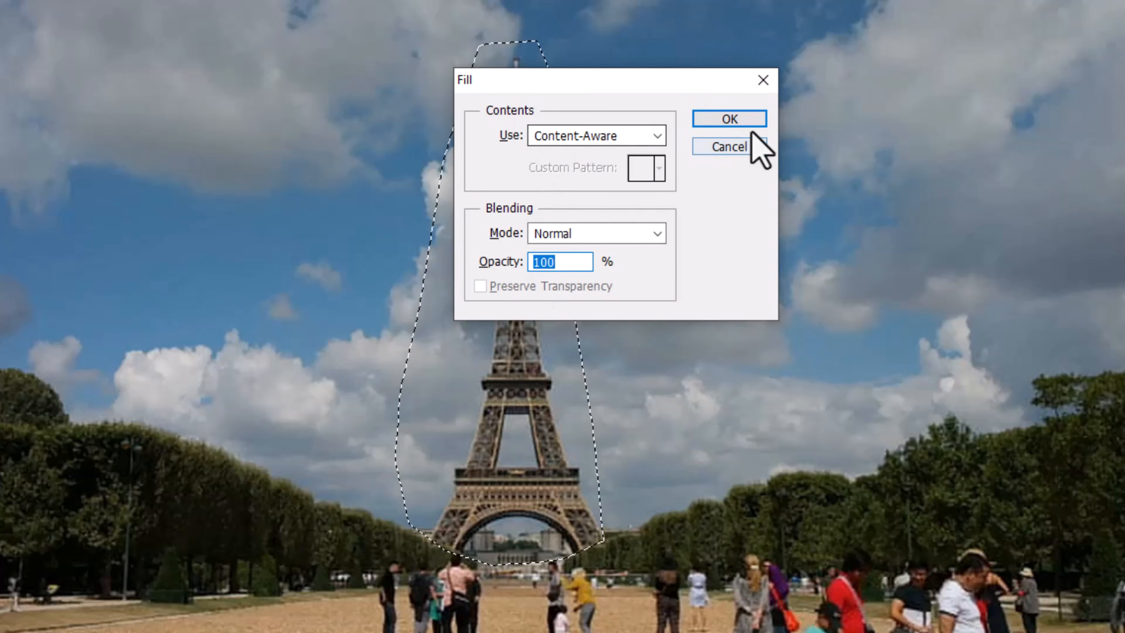
click(750, 122)
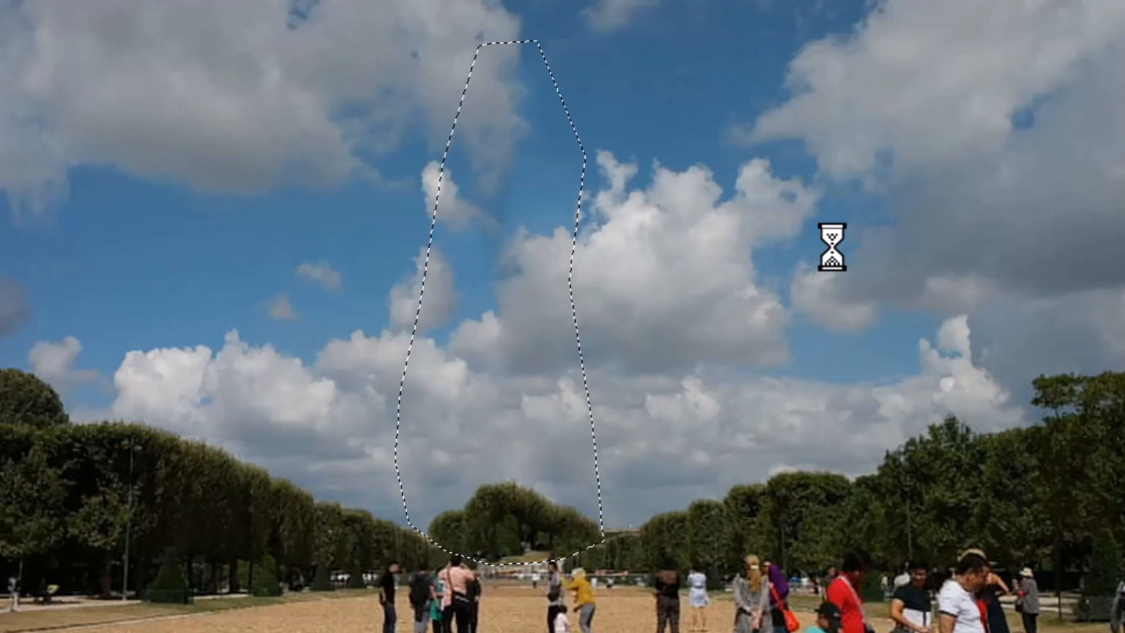
key(ctrl+d)
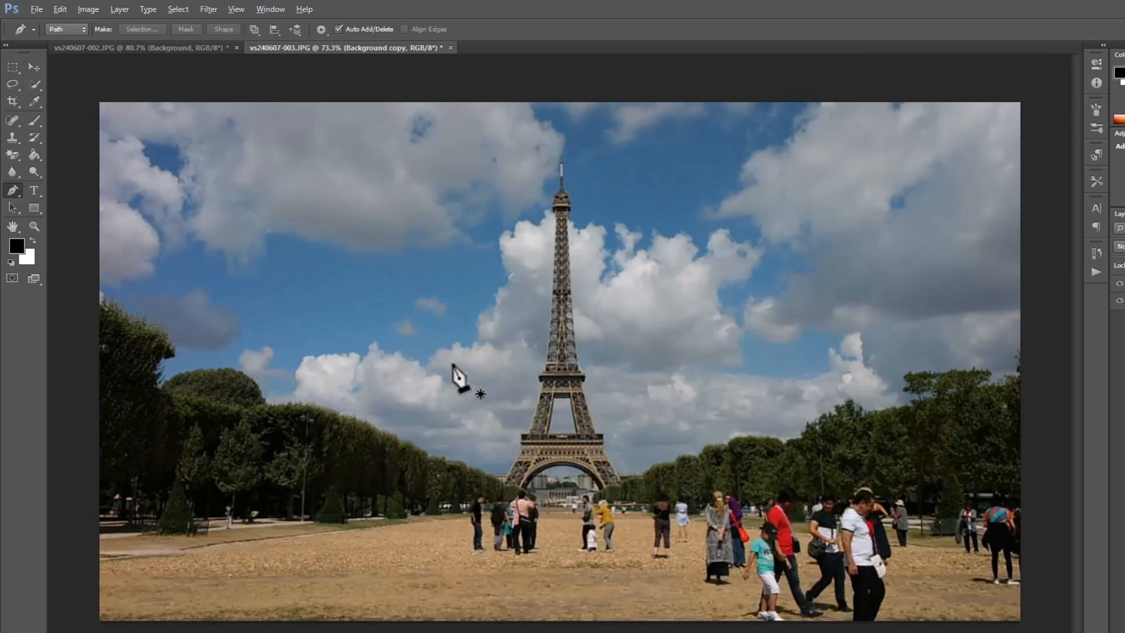
On the vs240607-003.JPG copy, trace the tower base with the Pen tool along its upper platform, right edge and right foot.
scroll(458, 376, up, 3)
scroll(452, 364, up, 3)
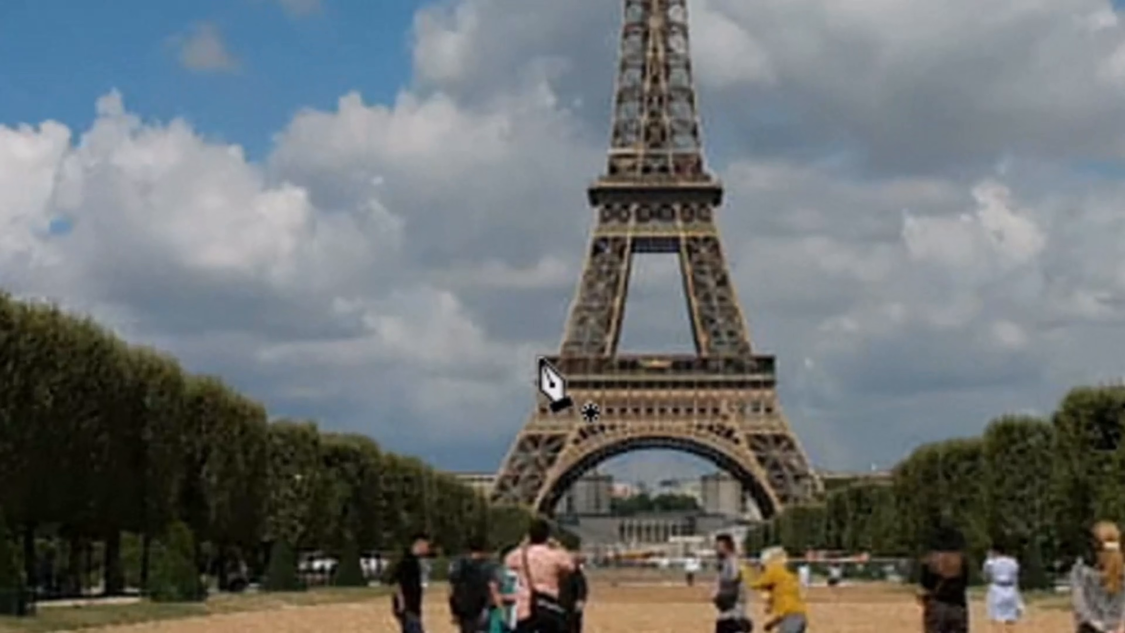
click(539, 359)
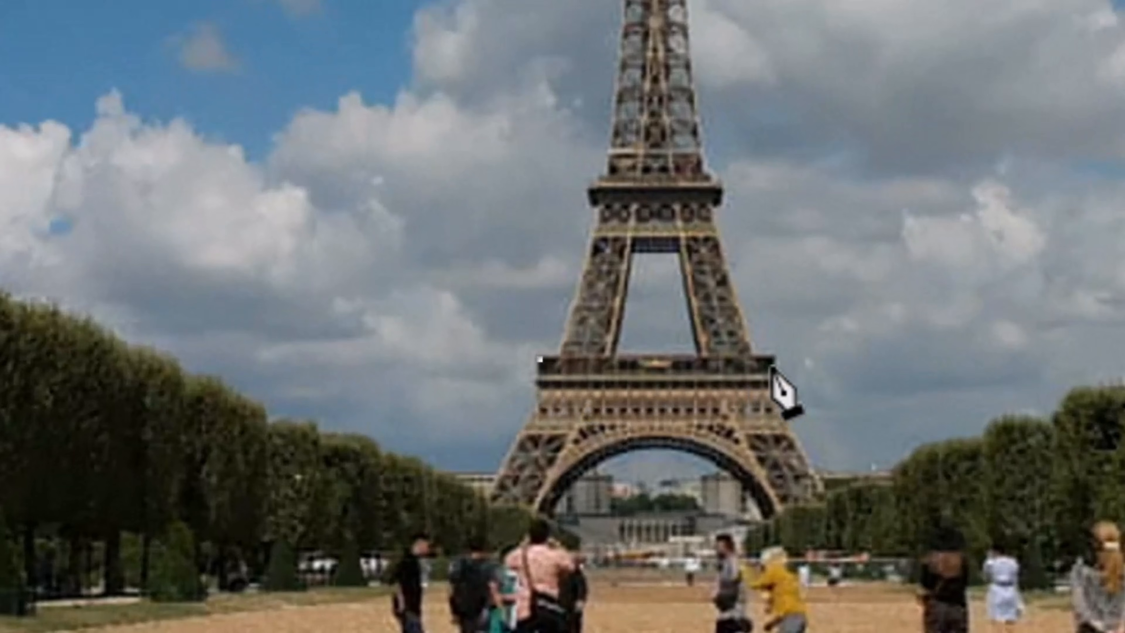
click(775, 362)
click(775, 383)
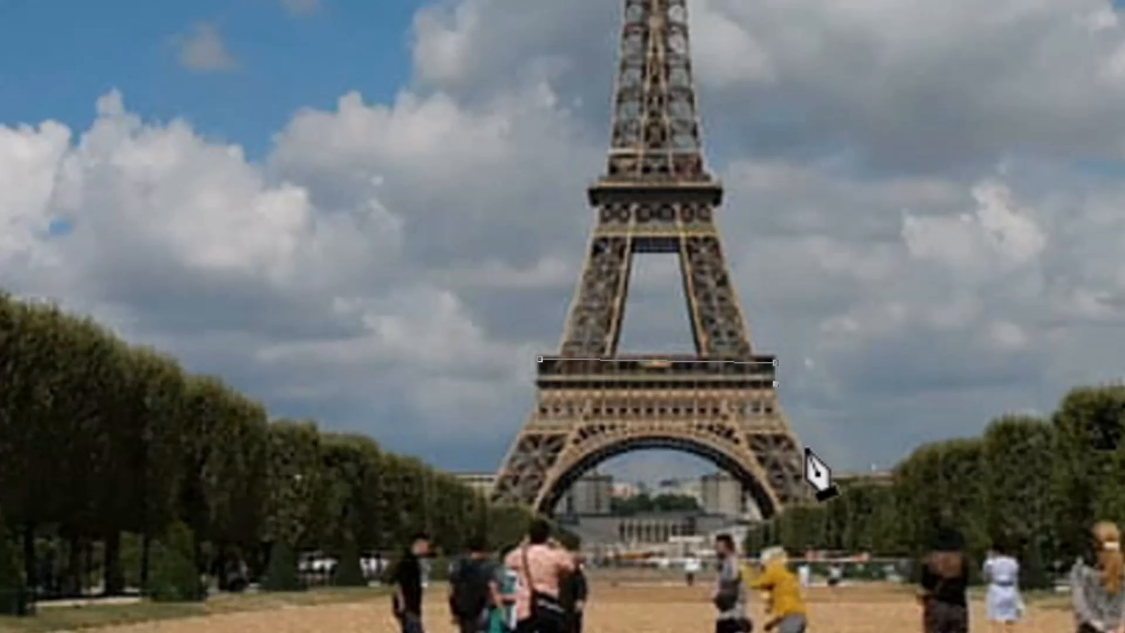
click(824, 489)
click(776, 520)
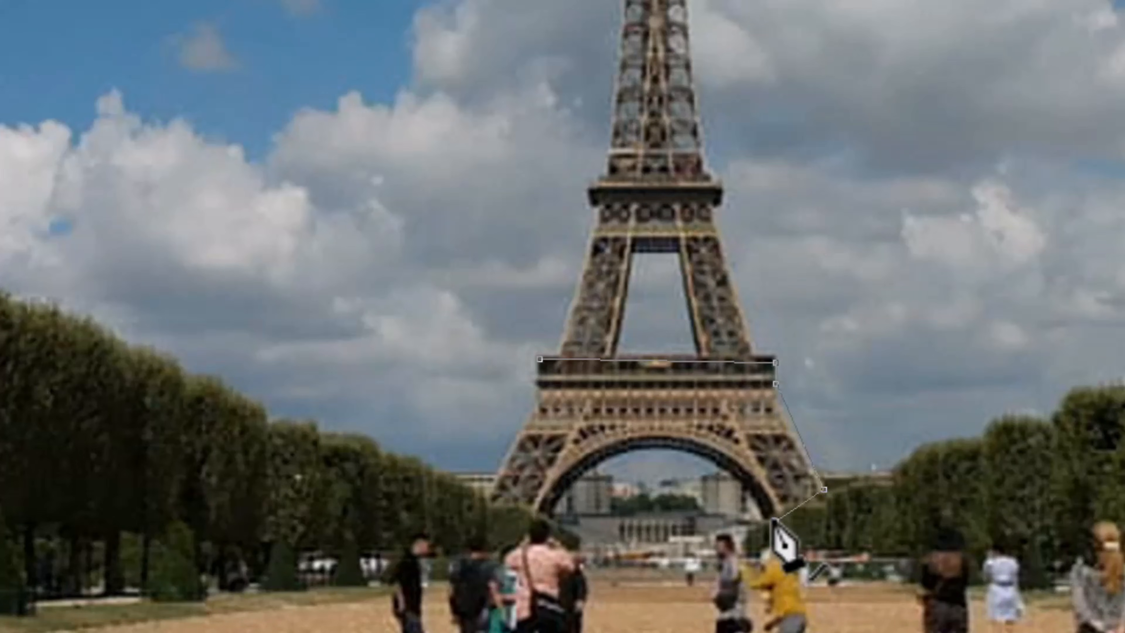
Continue the Pen path with curved segments along the underside of the arch to the inner edge of the left foot.
drag(700, 454, 678, 453)
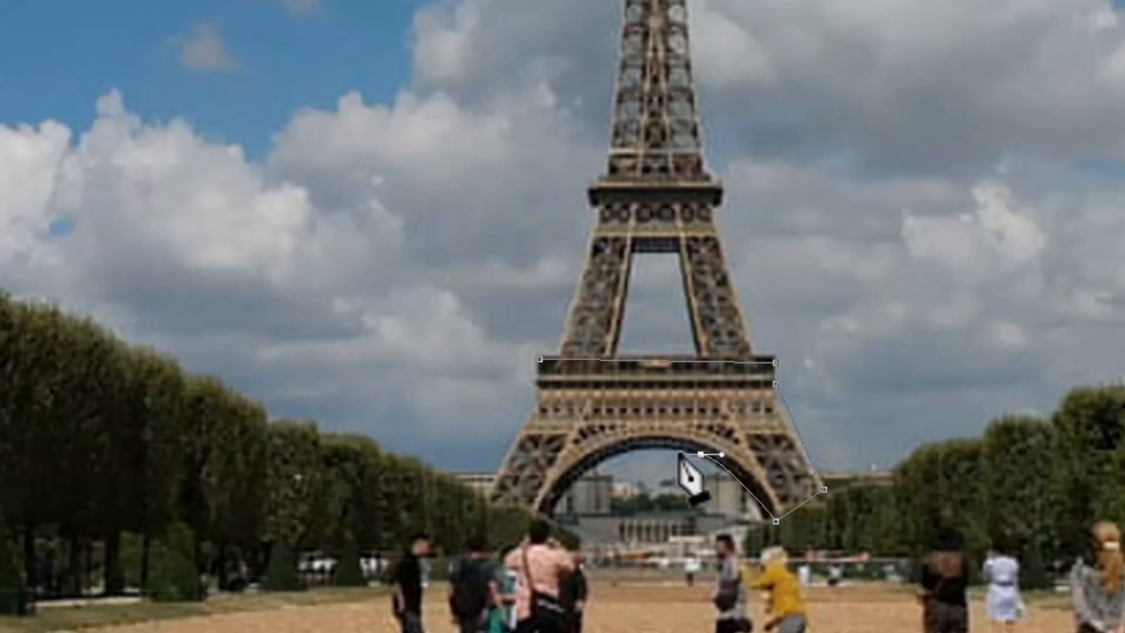
click(611, 458)
drag(611, 458, 591, 473)
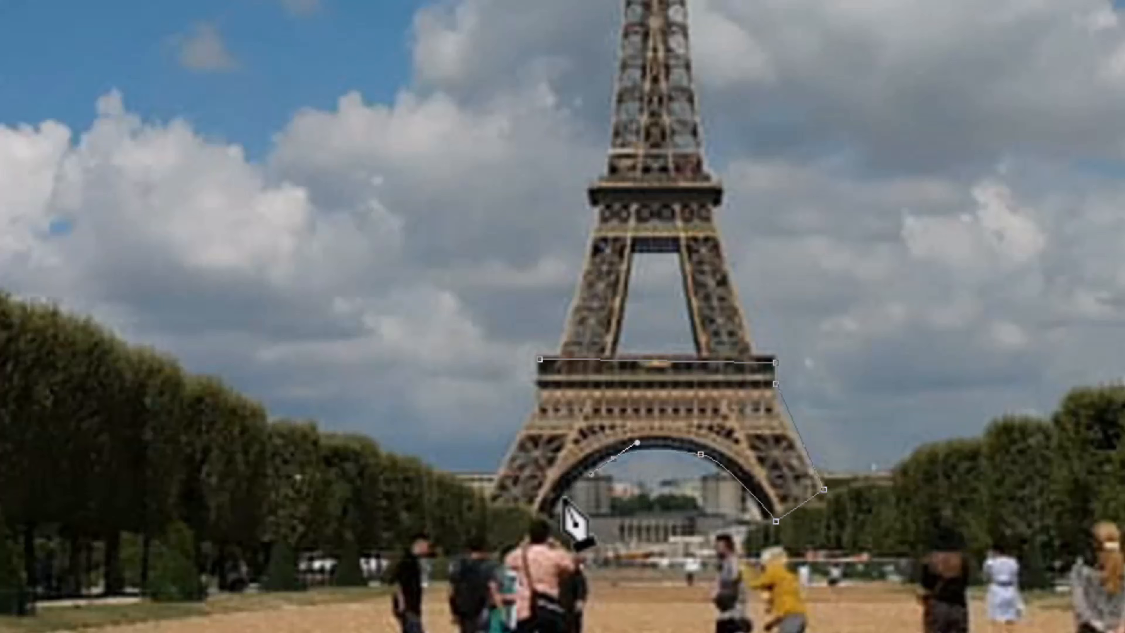
alt+click(612, 457)
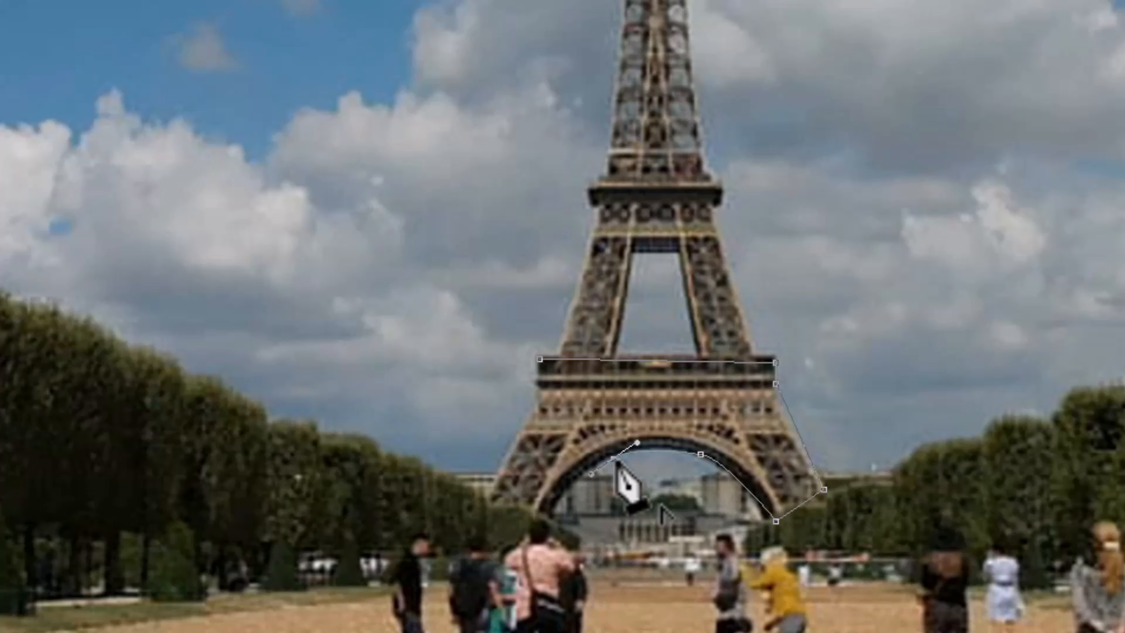
drag(552, 515, 552, 539)
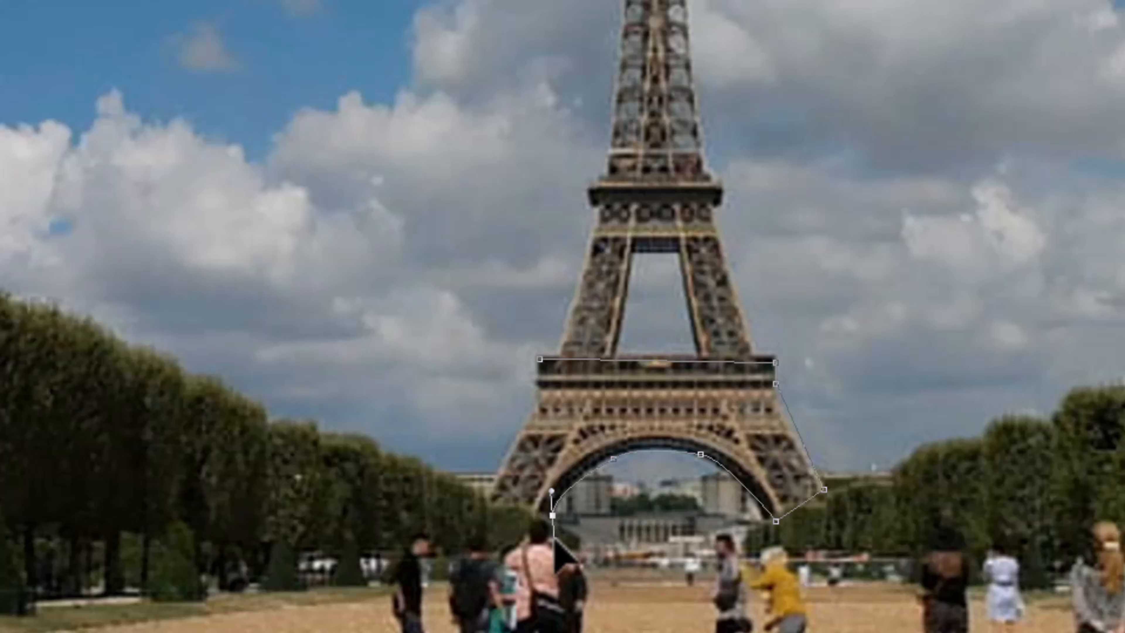
alt+click(552, 515)
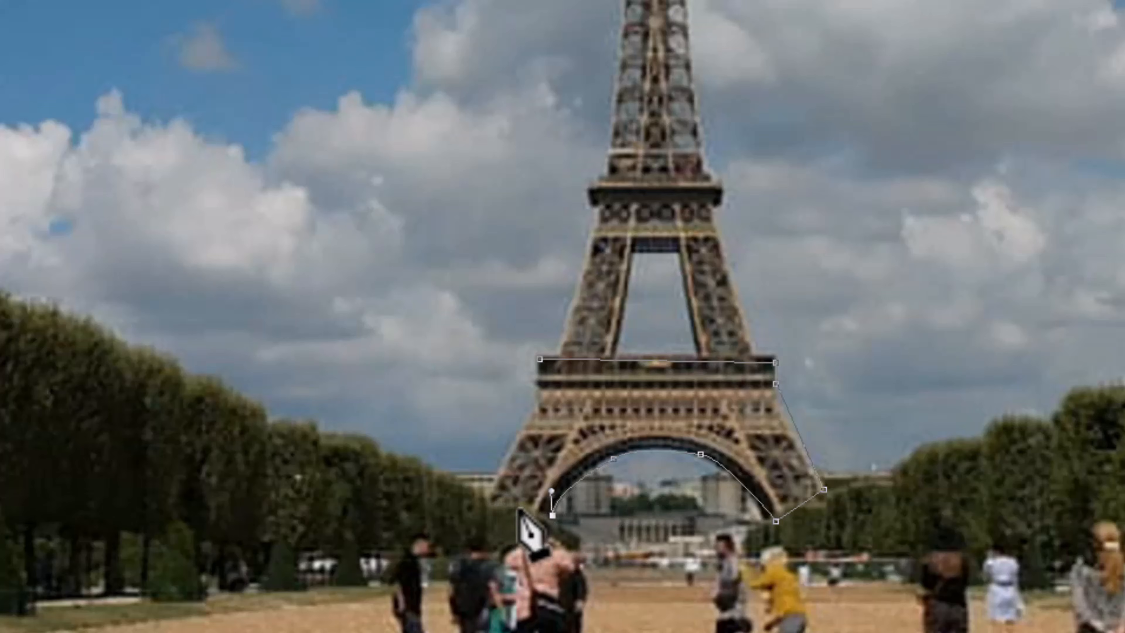
Complete the path around the tower's left foot and convert it into a selection.
click(529, 513)
click(488, 498)
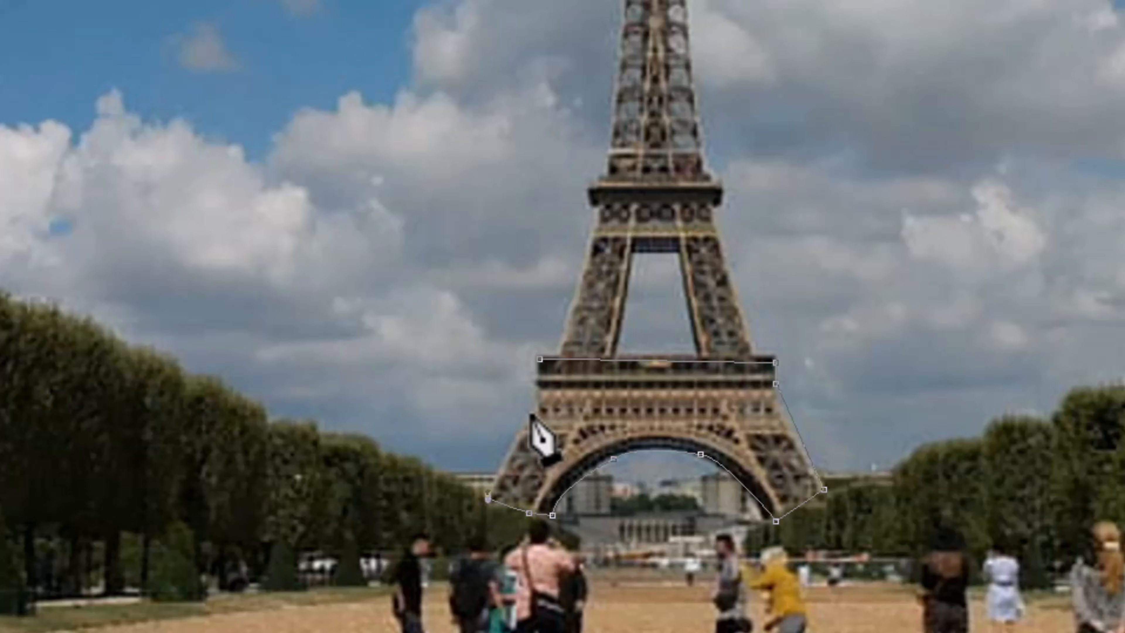
key(ctrl+Return)
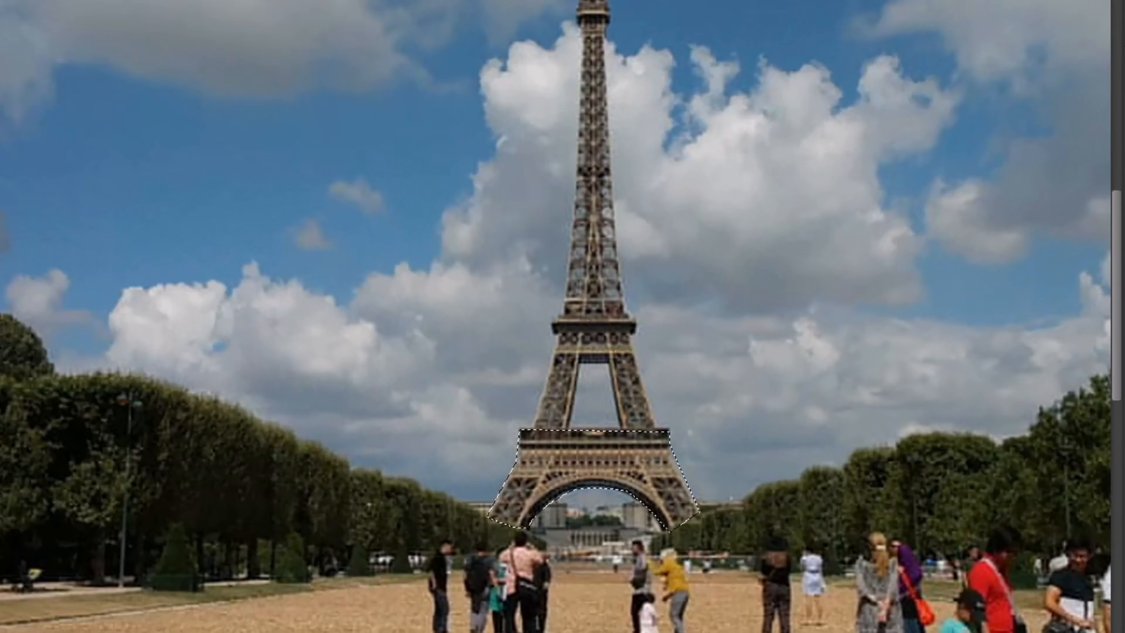
Isolate the tower base by removing everything outside it to transparency, and clear the selection.
key(Delete)
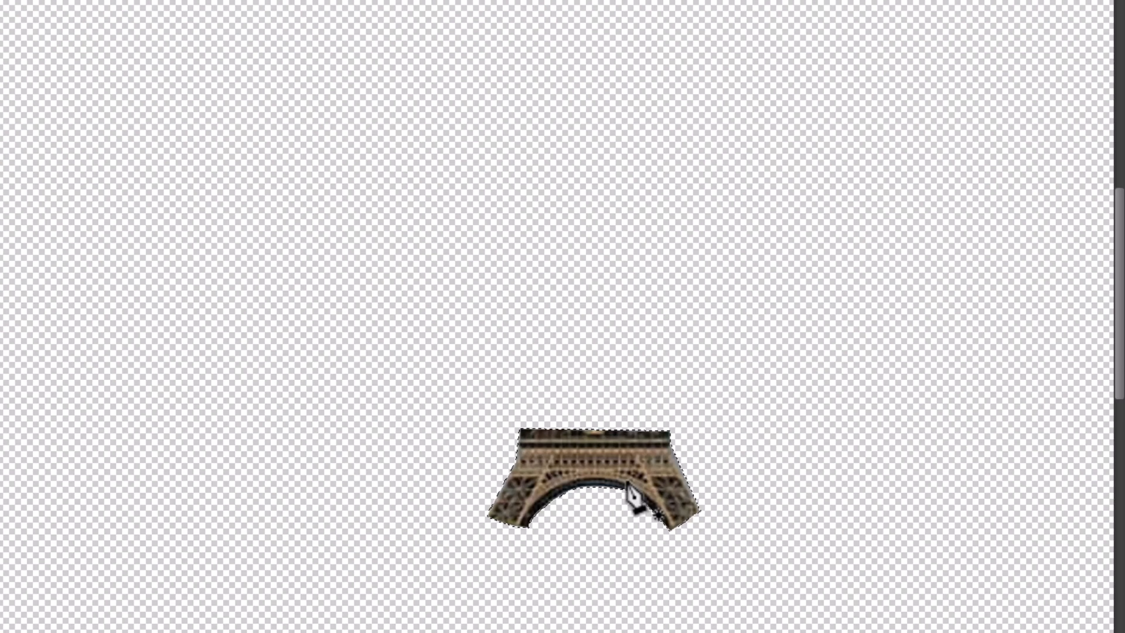
key(ctrl+d)
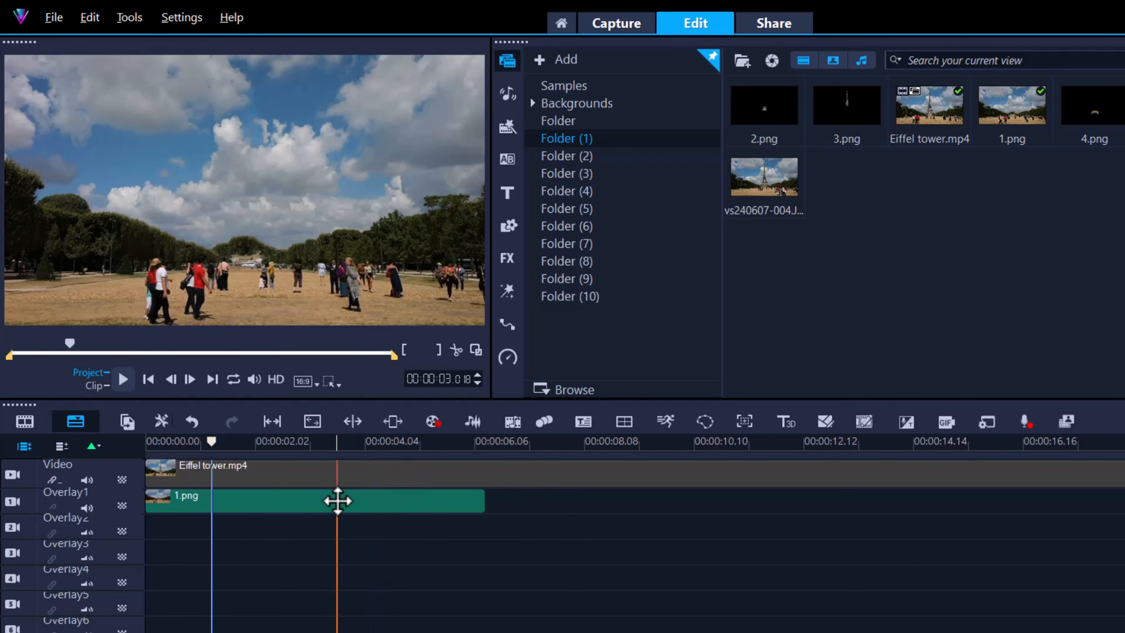
In VideoStudio, apply a freehand mask drawn around the removed tower's area to the 1.png clip on Overlay1.
click(337, 500)
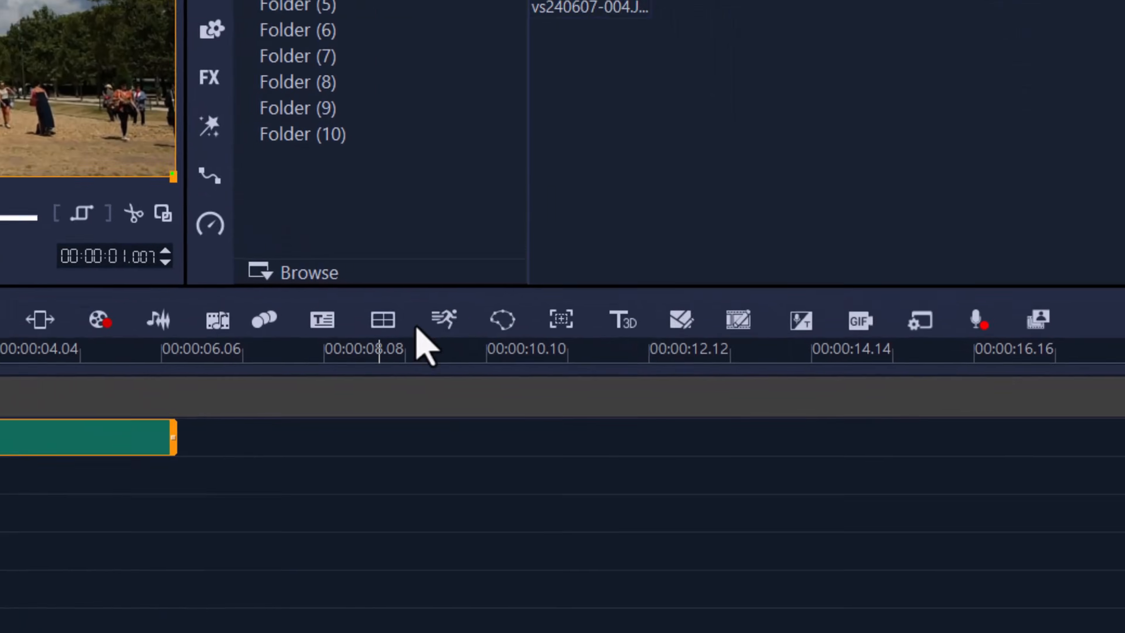
click(484, 308)
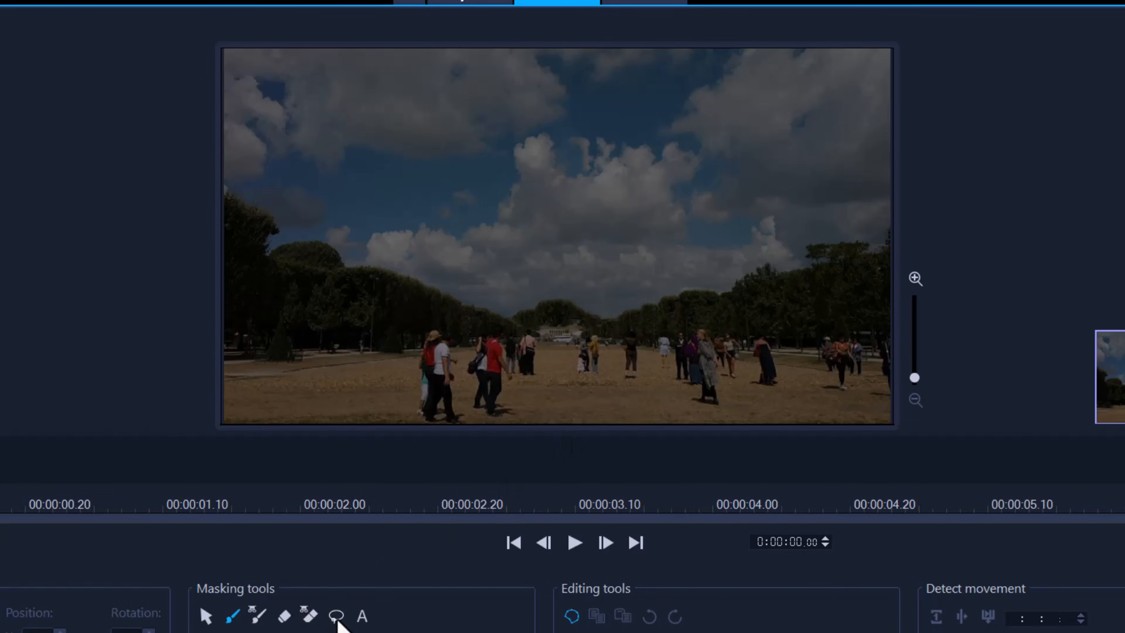
click(337, 619)
mouse_move(531, 322)
mouse_down()
mouse_move(601, 321)
mouse_move(602, 306)
mouse_move(597, 94)
mouse_move(552, 62)
mouse_move(532, 67)
mouse_move(511, 94)
mouse_move(513, 315)
mouse_up()
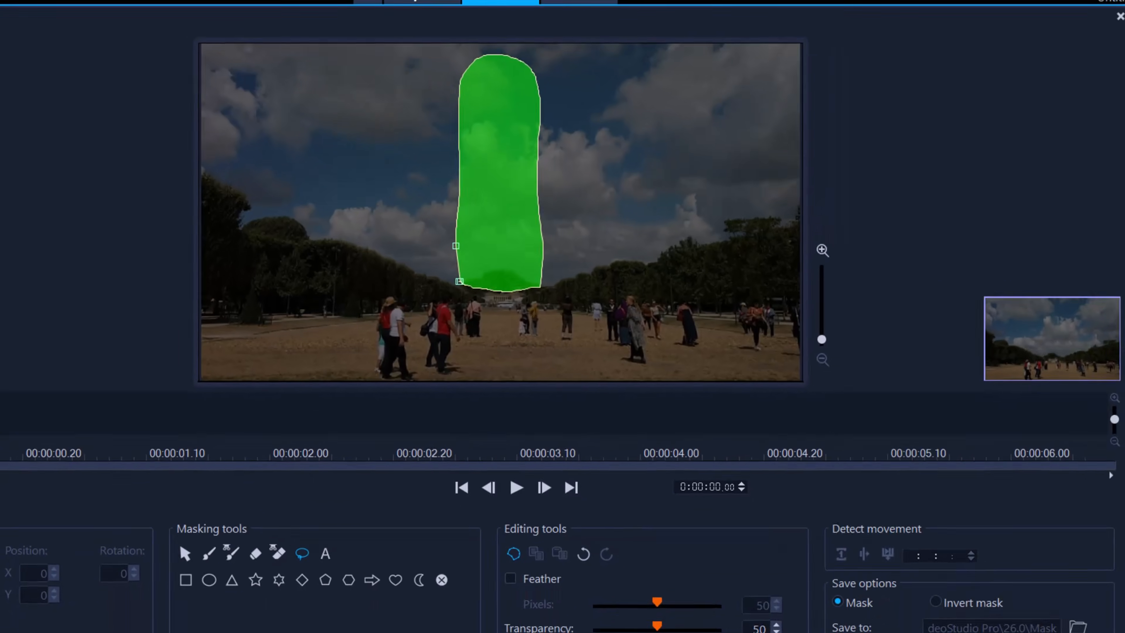
click(897, 612)
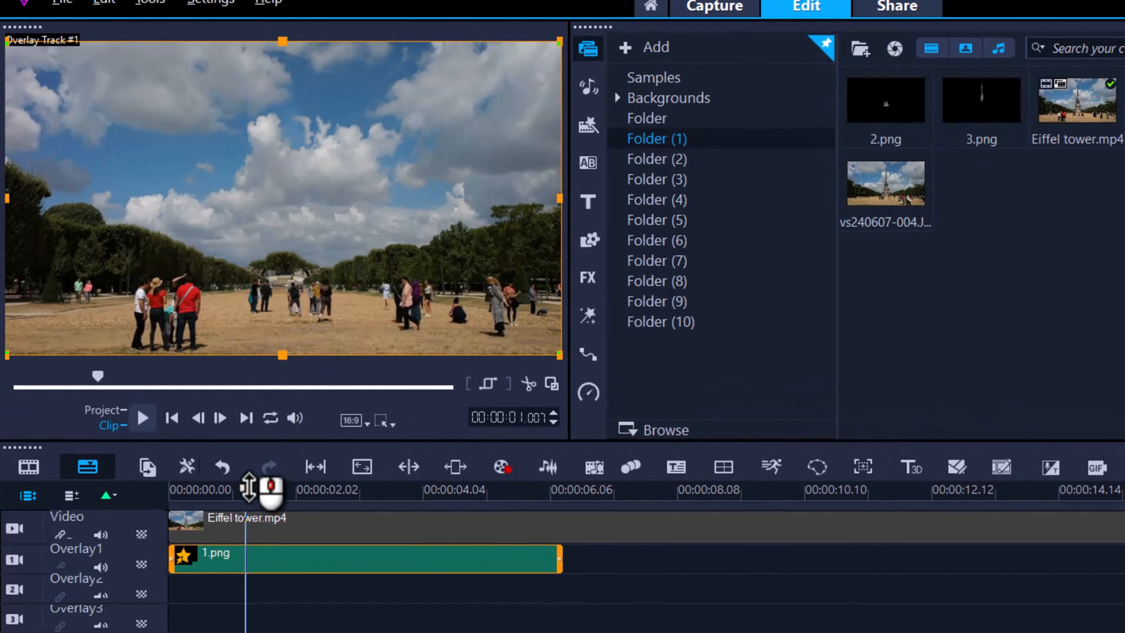
Add 4.png to Overlay2, 2.png to Overlay3 and 3.png to Overlay4, starting about one second into the timeline.
drag(231, 489, 348, 518)
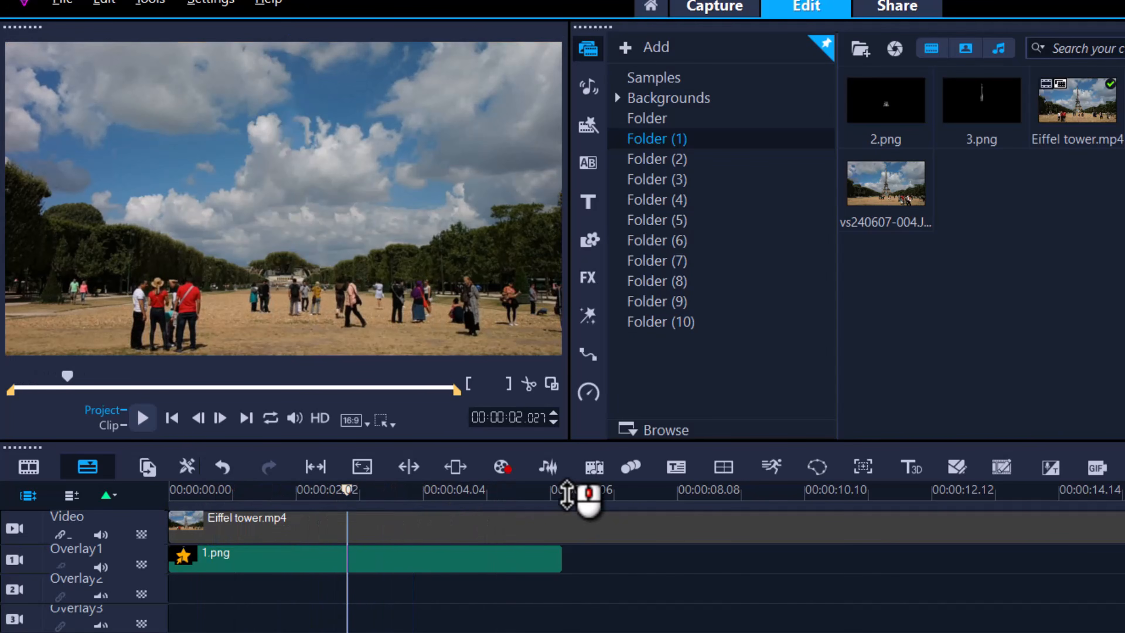
drag(1123, 102, 239, 594)
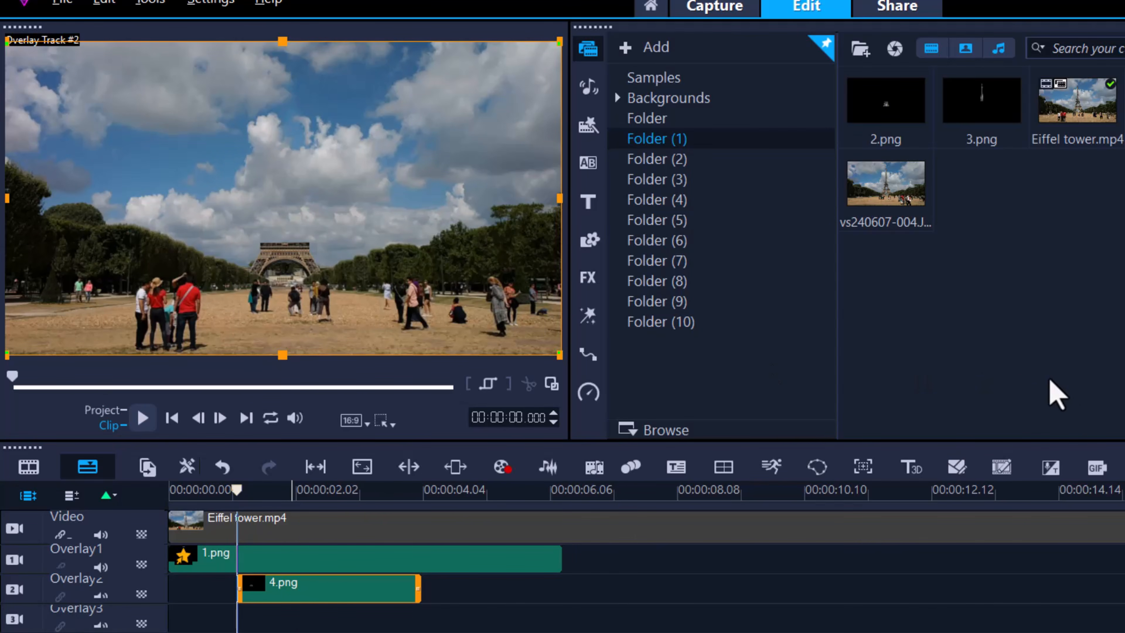
drag(886, 102, 251, 611)
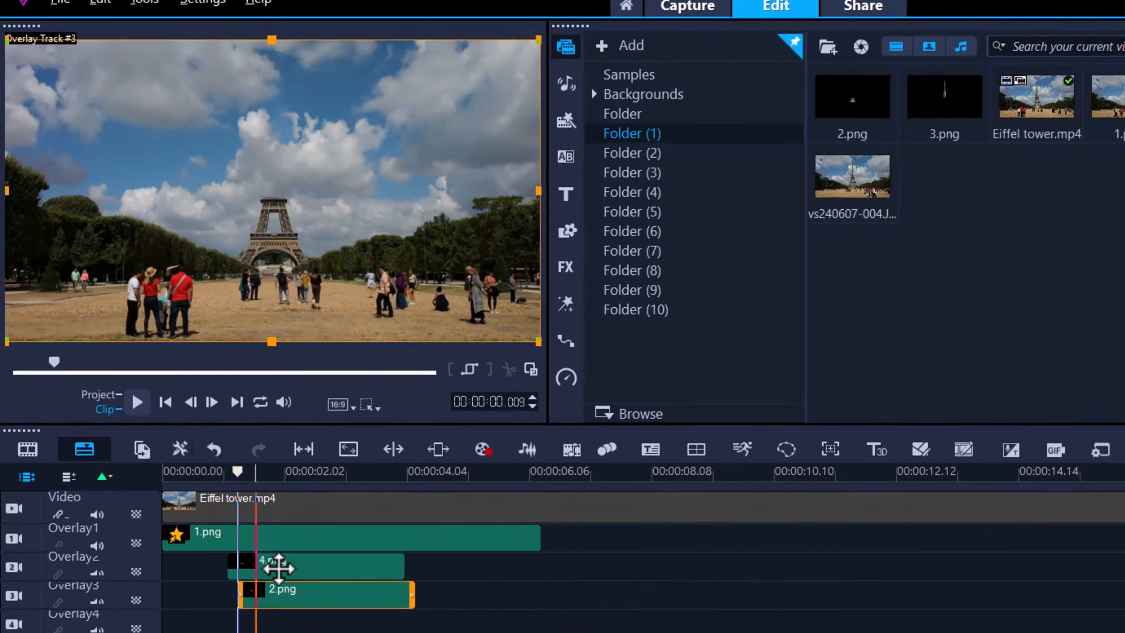
click(983, 100)
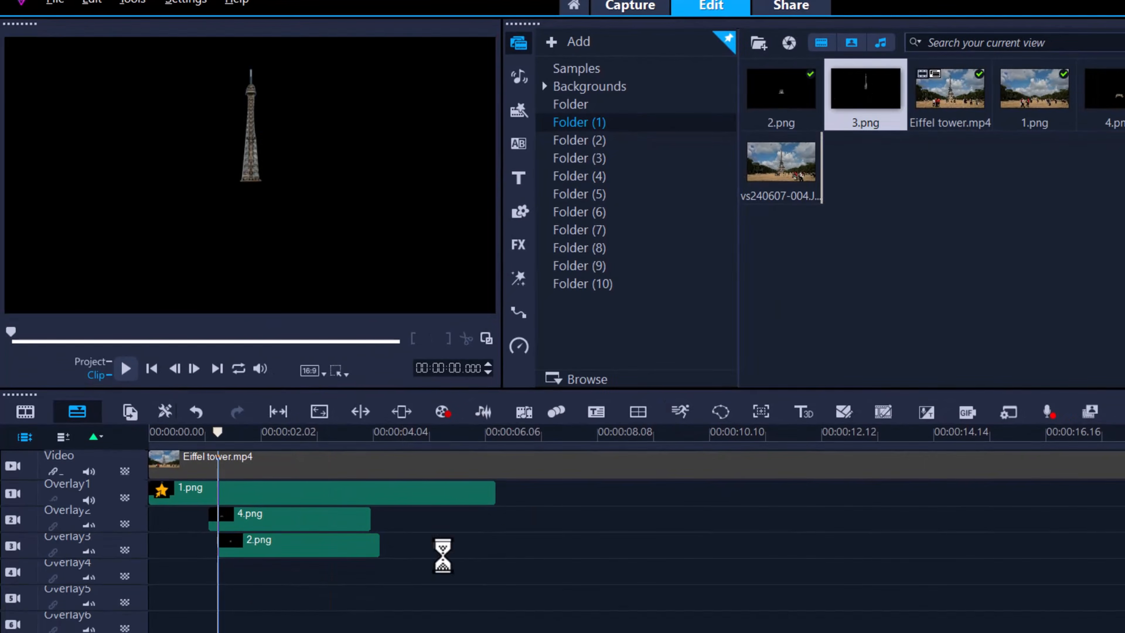
drag(442, 555, 221, 554)
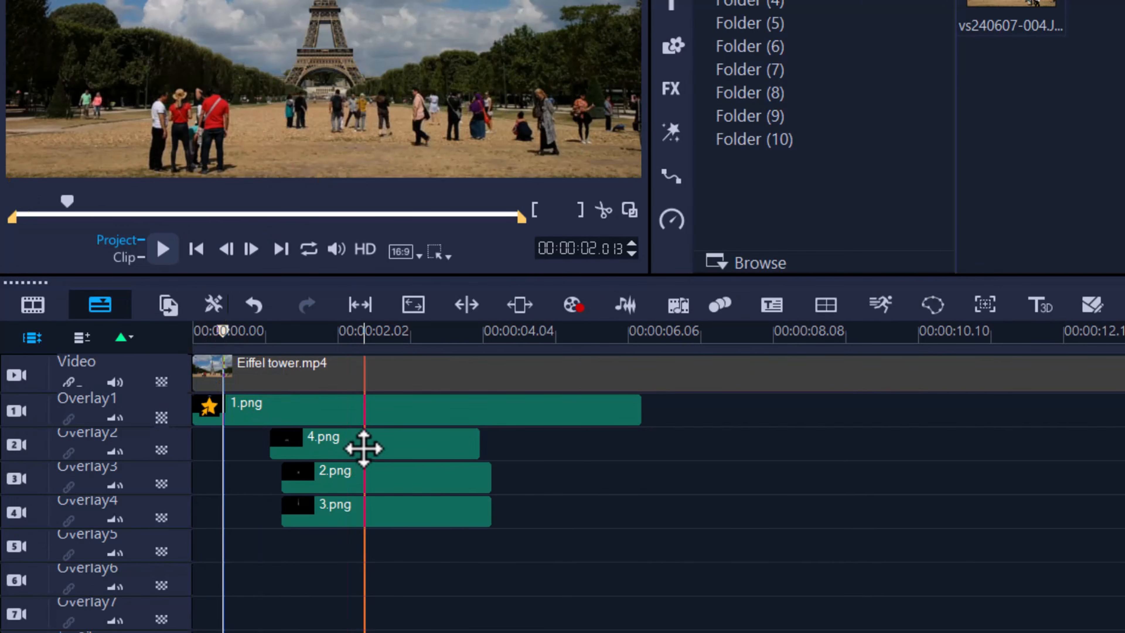
Move the 4.png clip on Overlay2 earlier so that it starts at the playhead.
drag(364, 445, 321, 463)
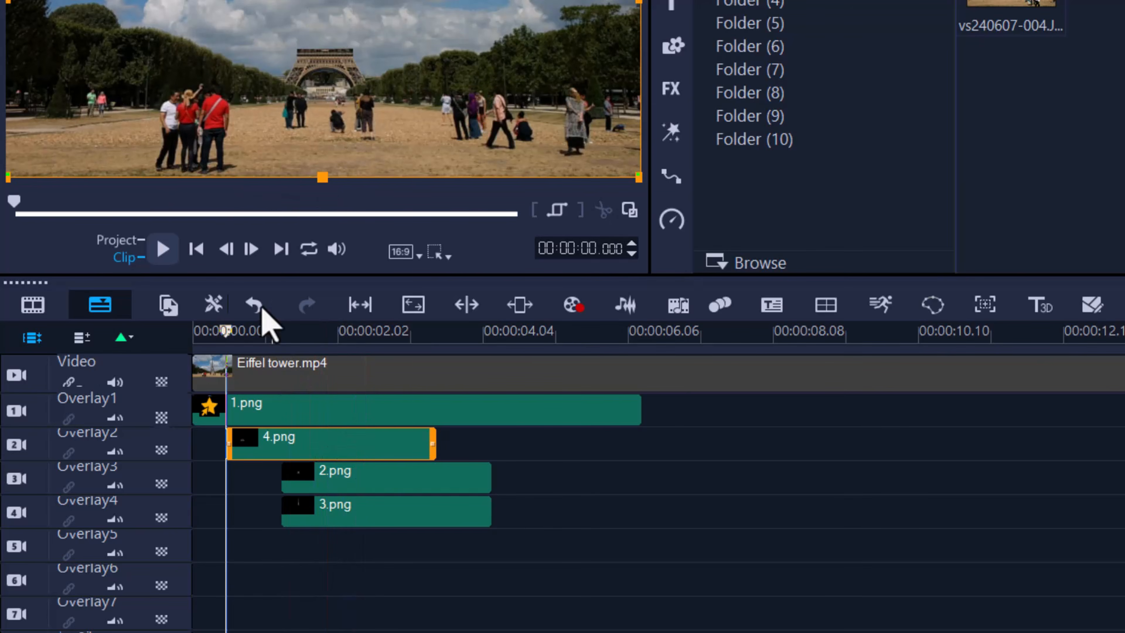
Customize the motion of the 4.png clip on Overlay2 so the tower base starts raised at Y position 59.
click(202, 333)
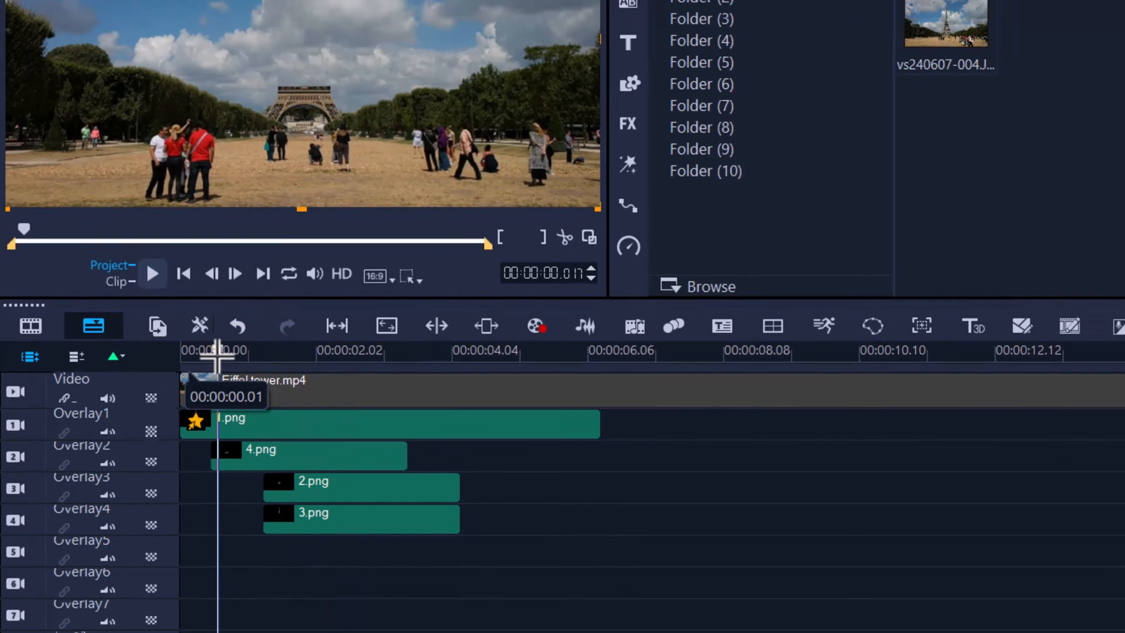
mouse_move(217, 356)
mouse_down()
mouse_move(189, 356)
mouse_move(206, 356)
mouse_up()
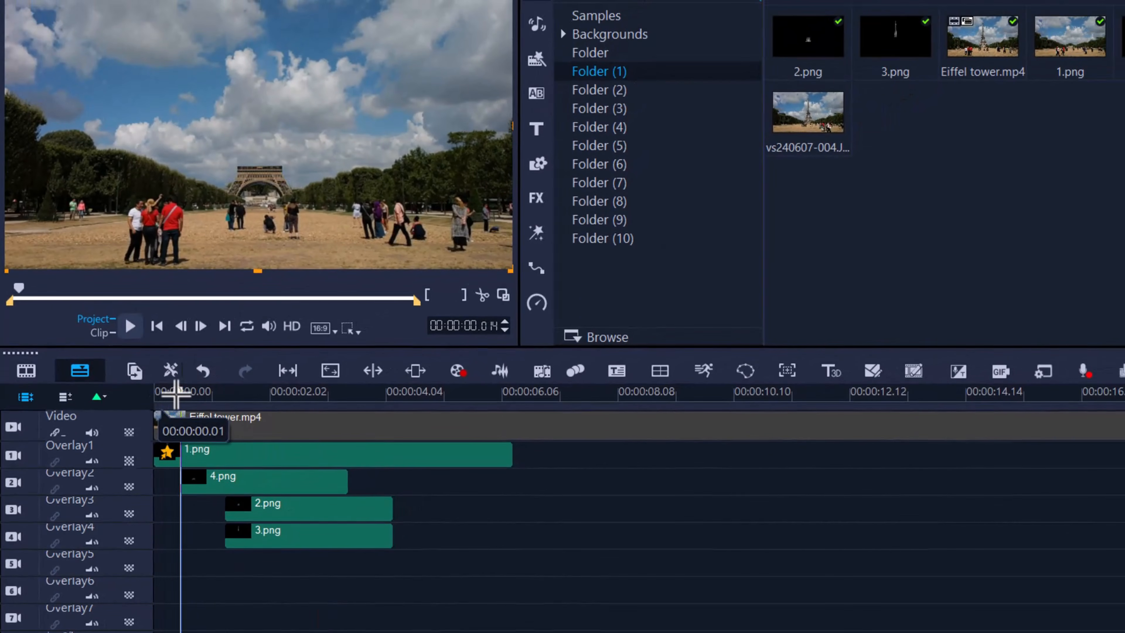
drag(176, 393, 182, 392)
click(271, 482)
right_click(271, 482)
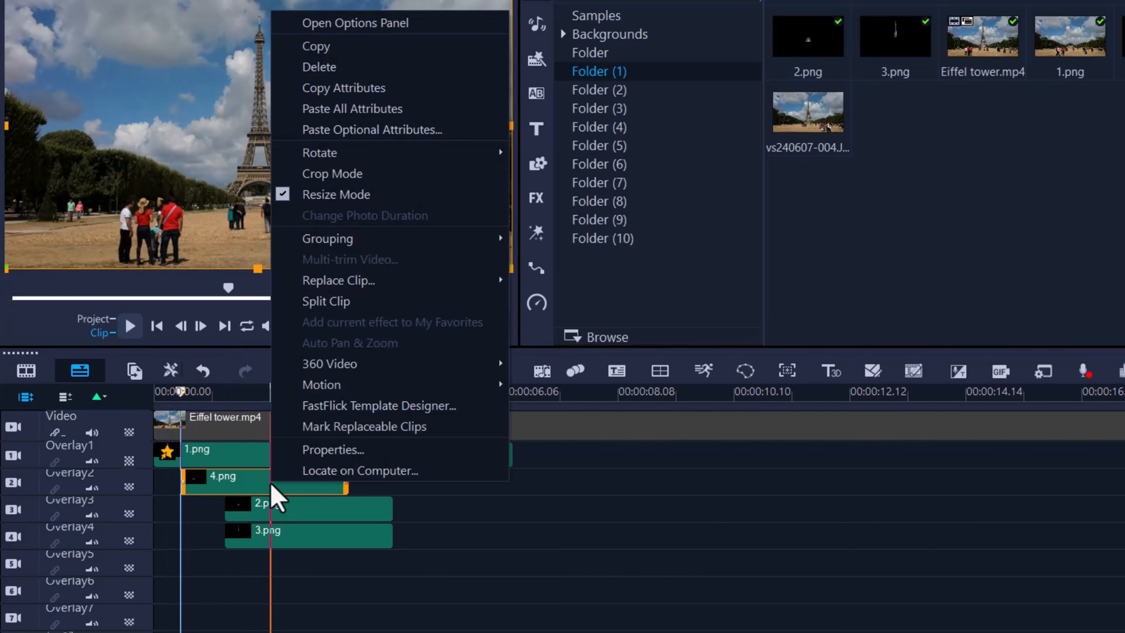
mouse_move(367, 384)
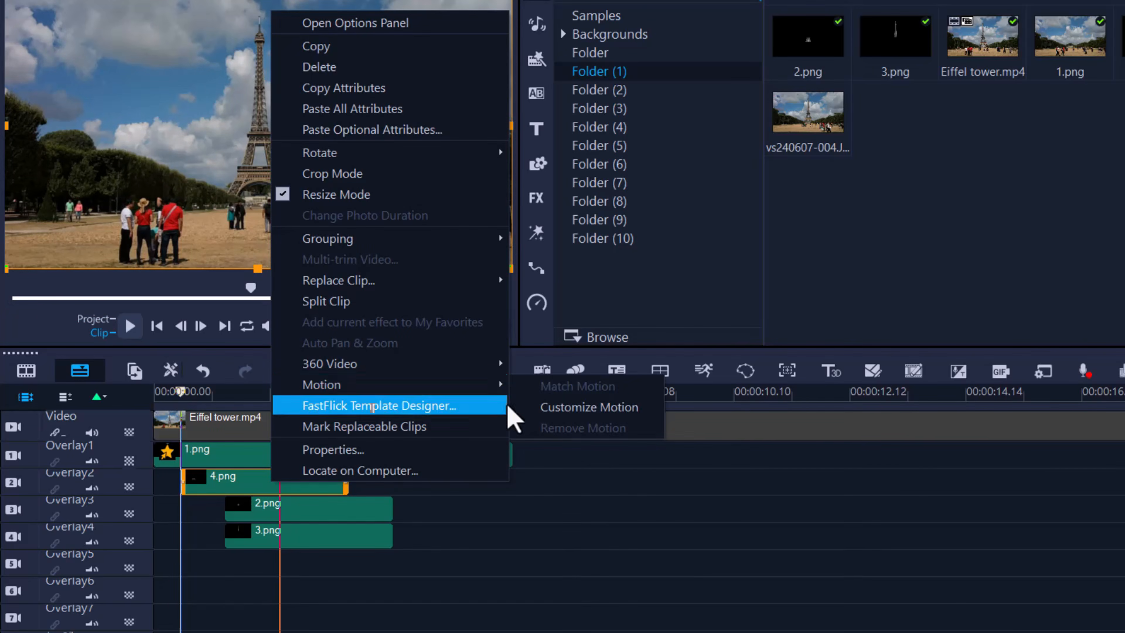
click(556, 408)
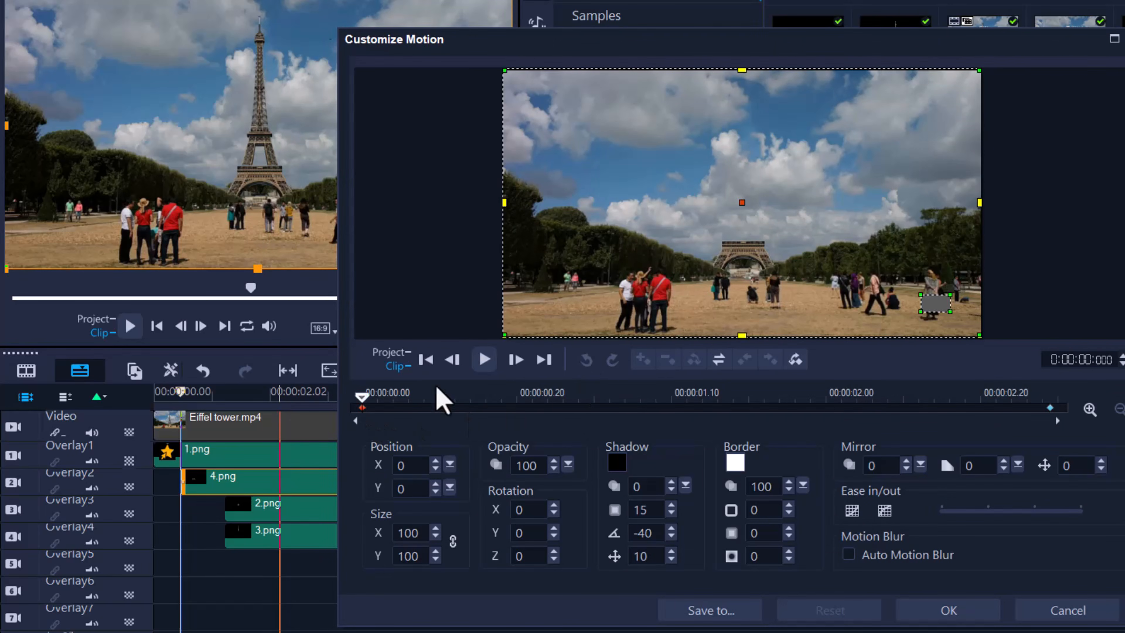
drag(757, 252, 748, 177)
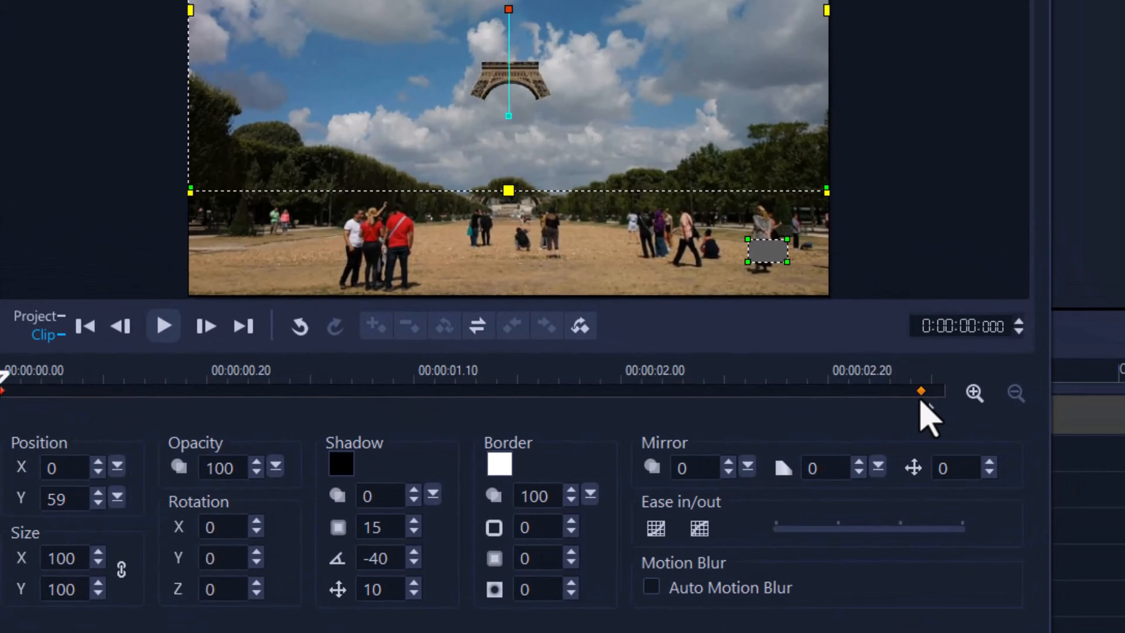
Copy the last keyframe of the 4.png motion, paste it at 0:00:00:004, and preview the falling base.
click(922, 394)
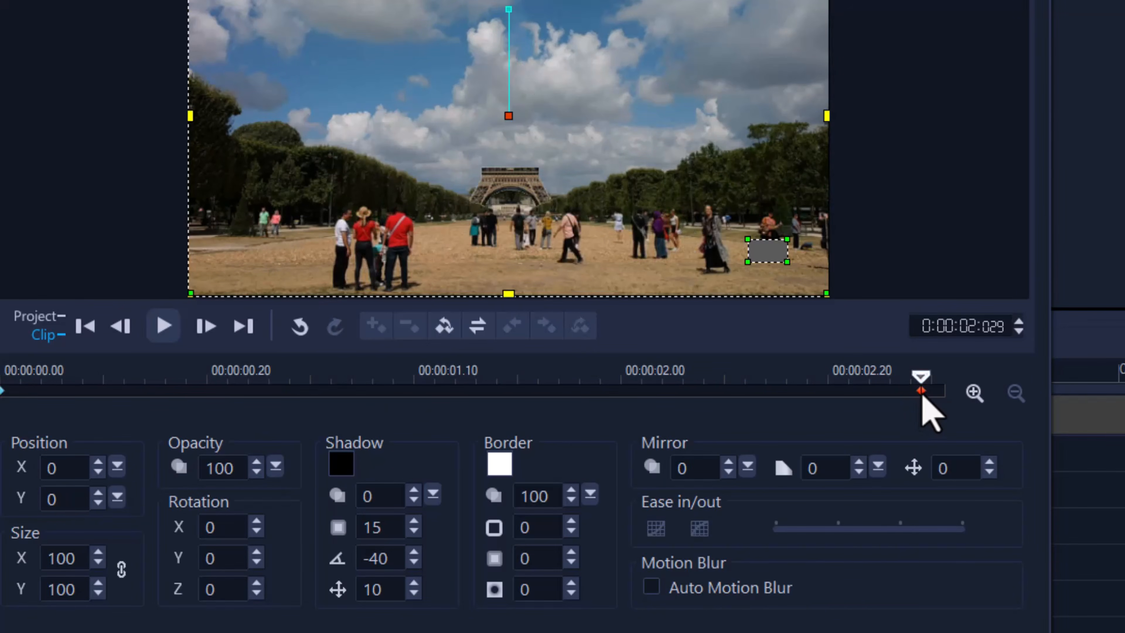
right_click(921, 395)
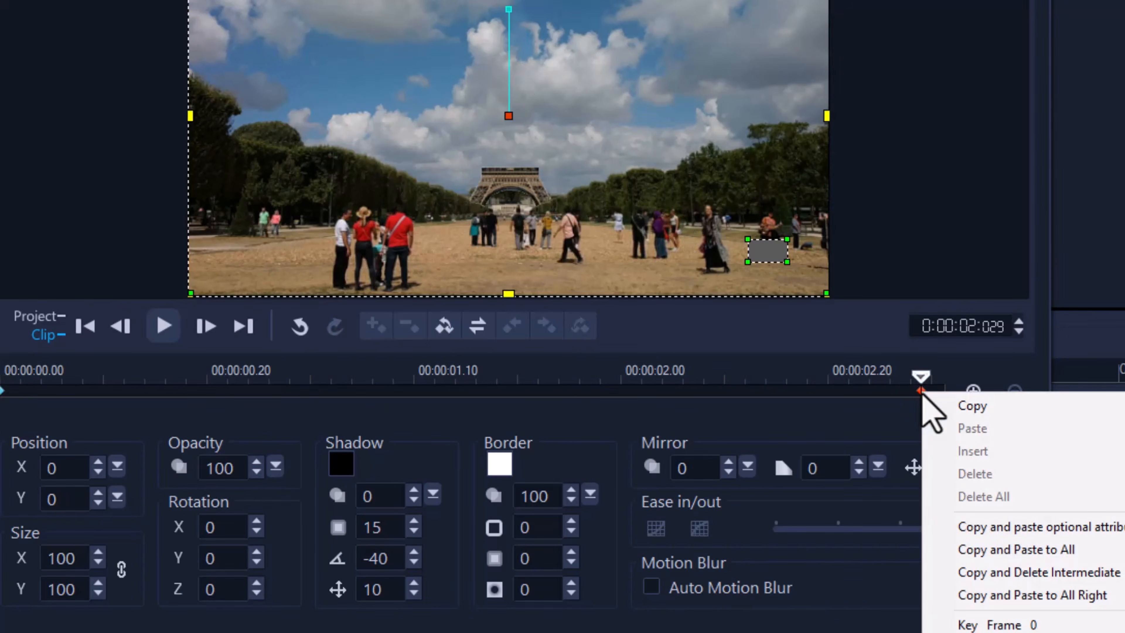
click(971, 406)
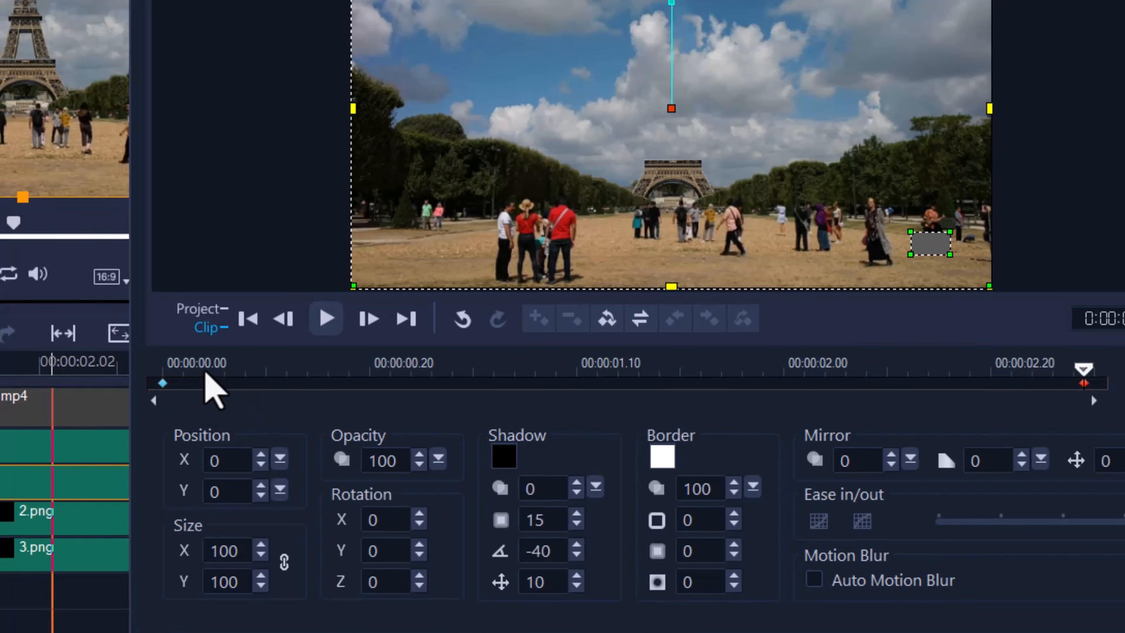
mouse_move(207, 375)
mouse_down()
mouse_move(196, 376)
mouse_move(205, 376)
mouse_up()
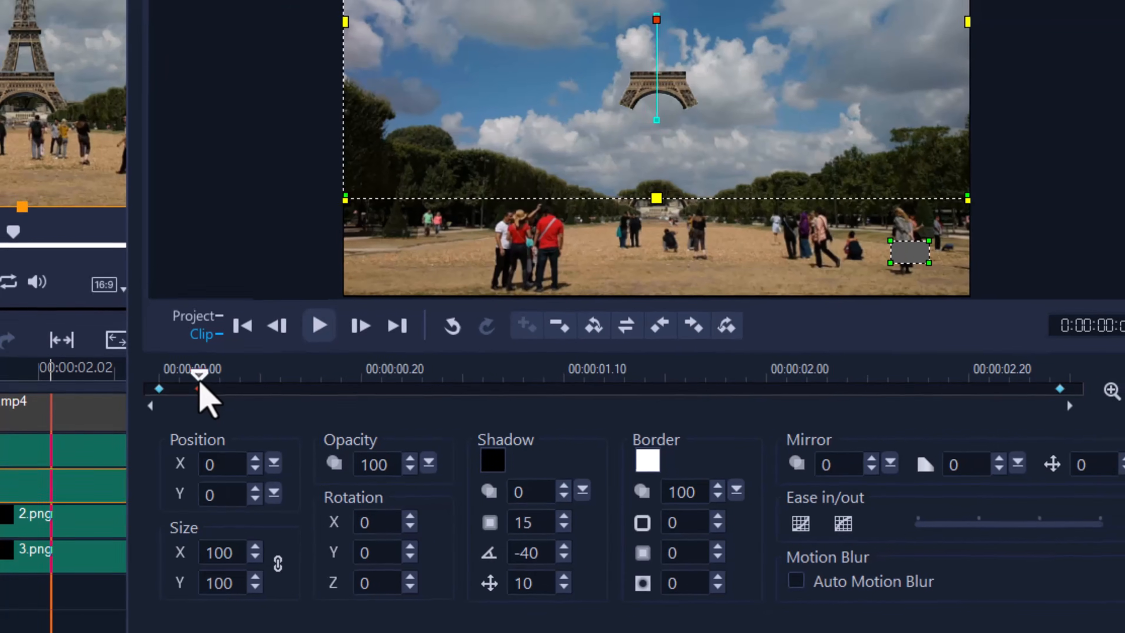
key(ctrl+v)
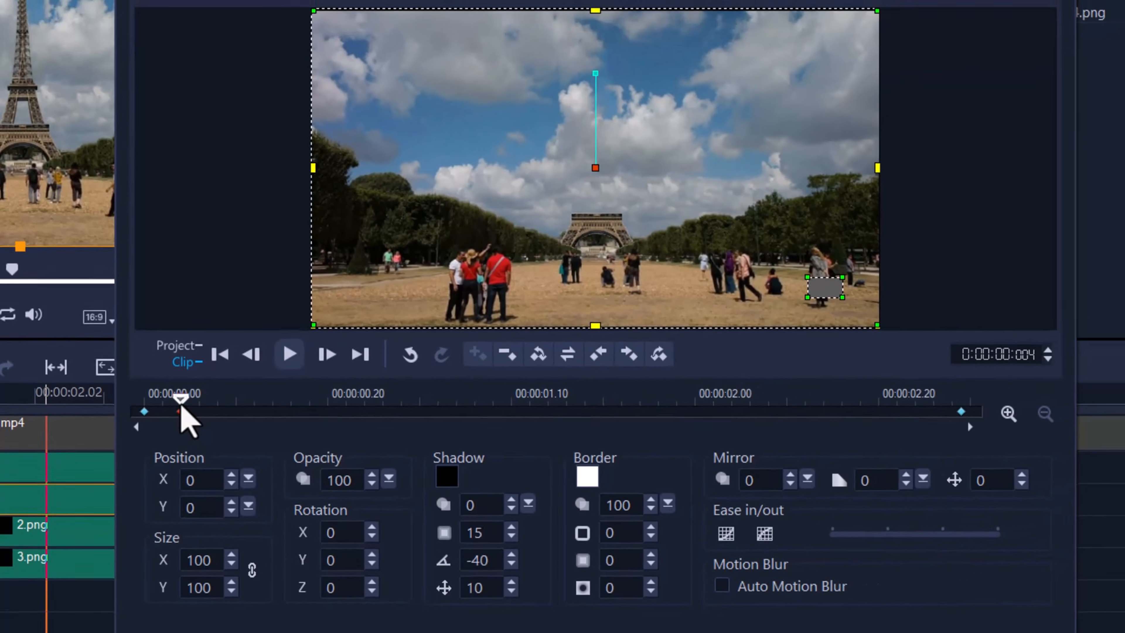
drag(177, 408, 143, 413)
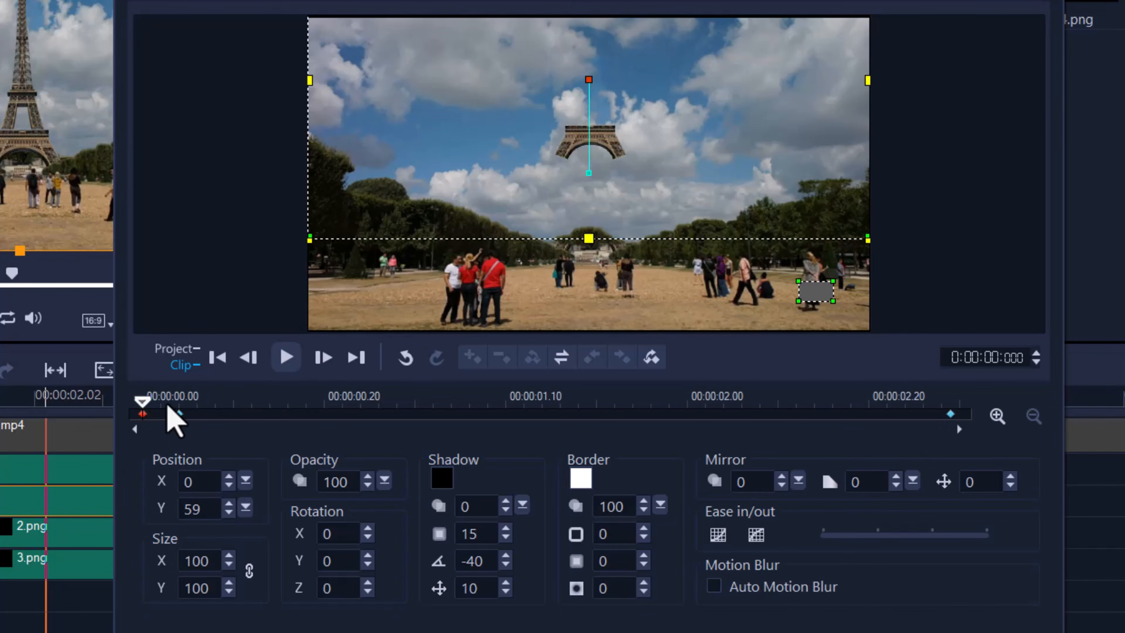
click(285, 359)
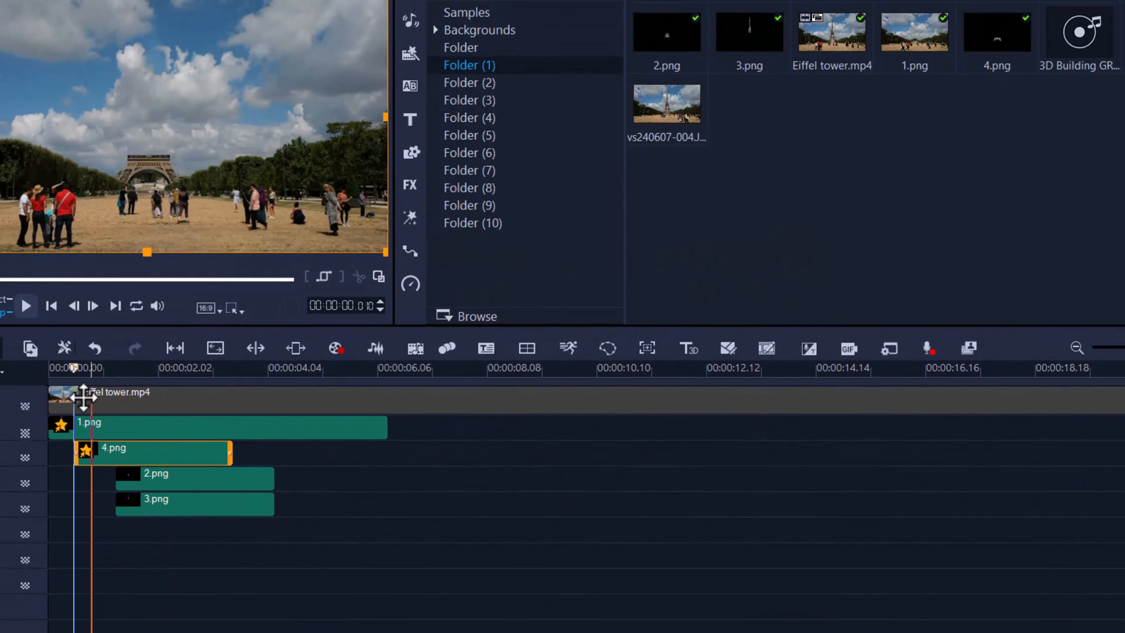
drag(75, 376, 44, 372)
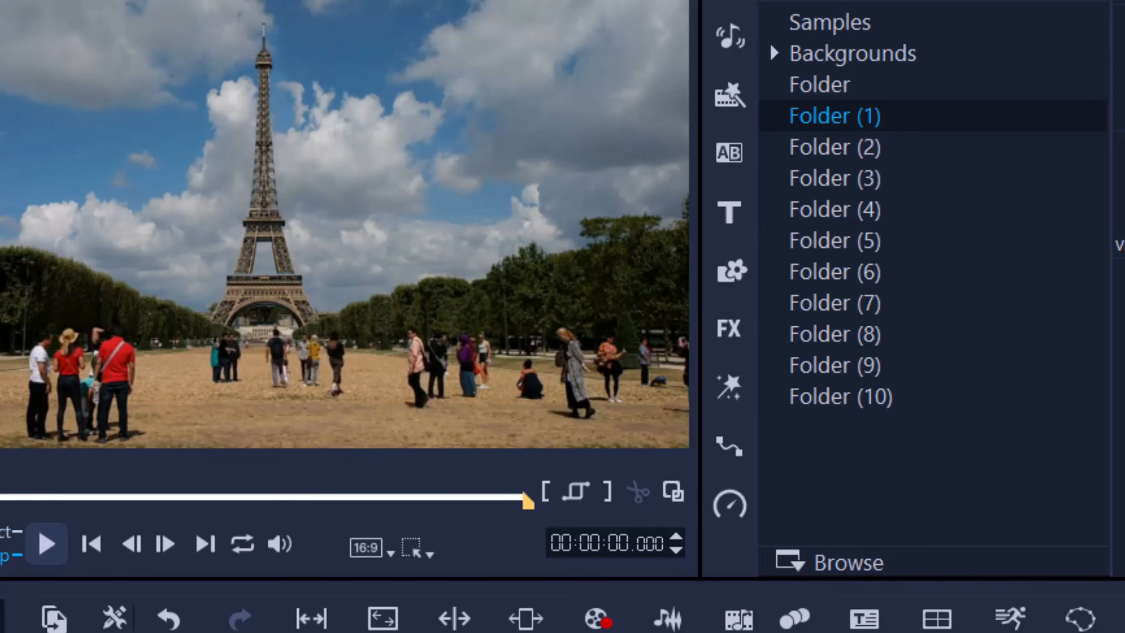
Extend the 4.png clip to the end of 1.png, and trim the end of Eiffel tower.mp4 to just beyond the overlays.
drag(278, 548, 408, 485)
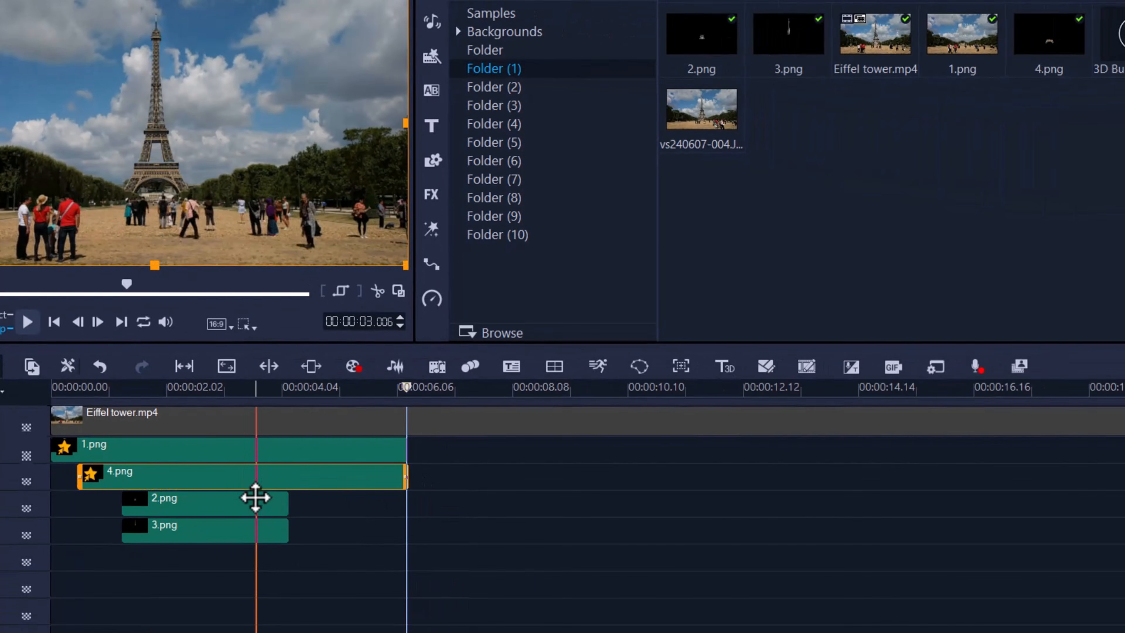
click(871, 422)
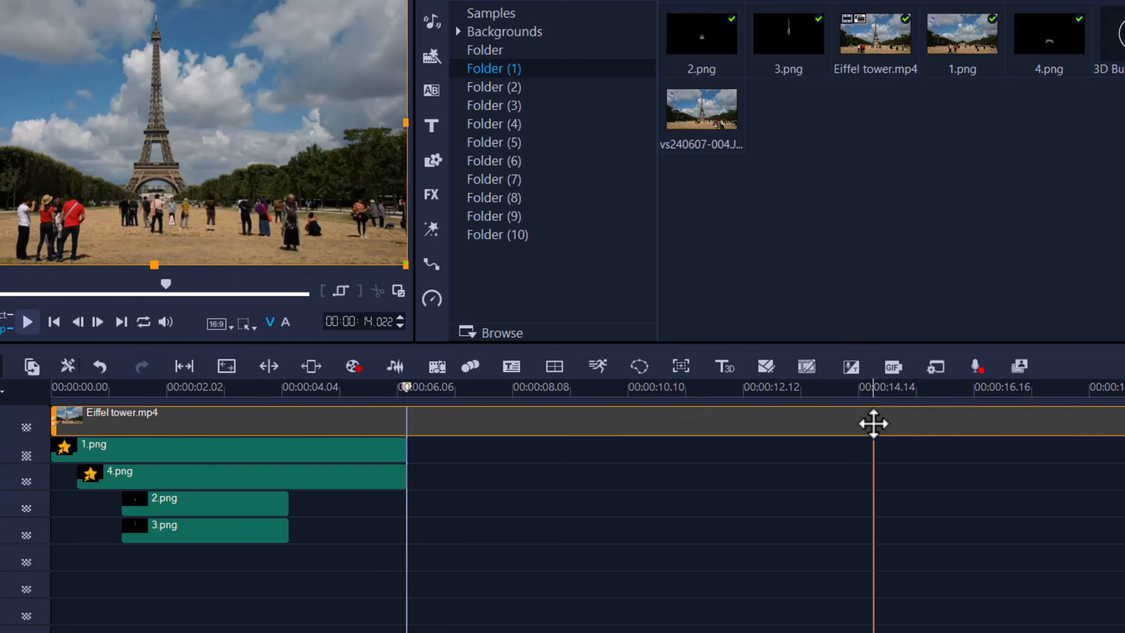
drag(1123, 421, 482, 454)
Move the 2.png clip on Overlay3 earlier so that it starts shortly after the 4.png clip.
click(1122, 366)
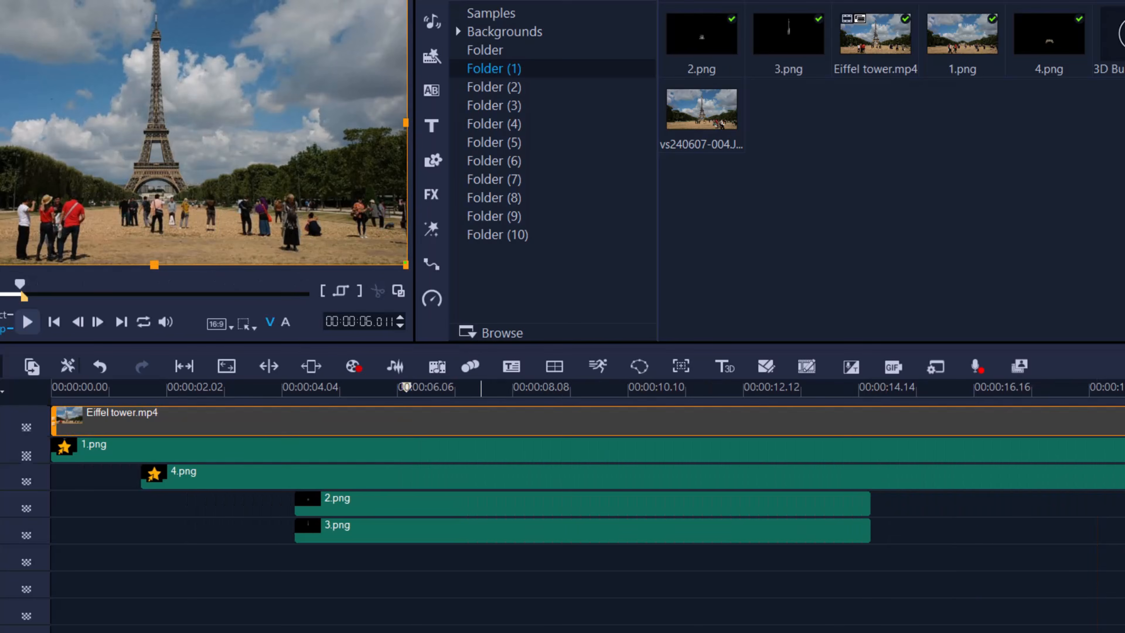
click(916, 610)
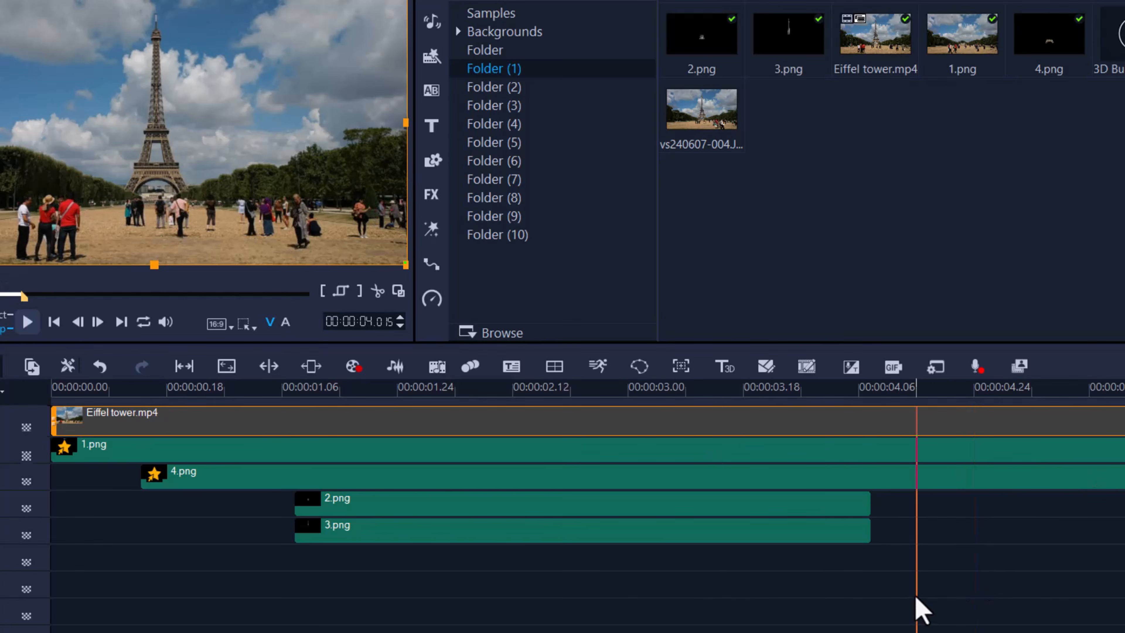
drag(892, 602, 293, 527)
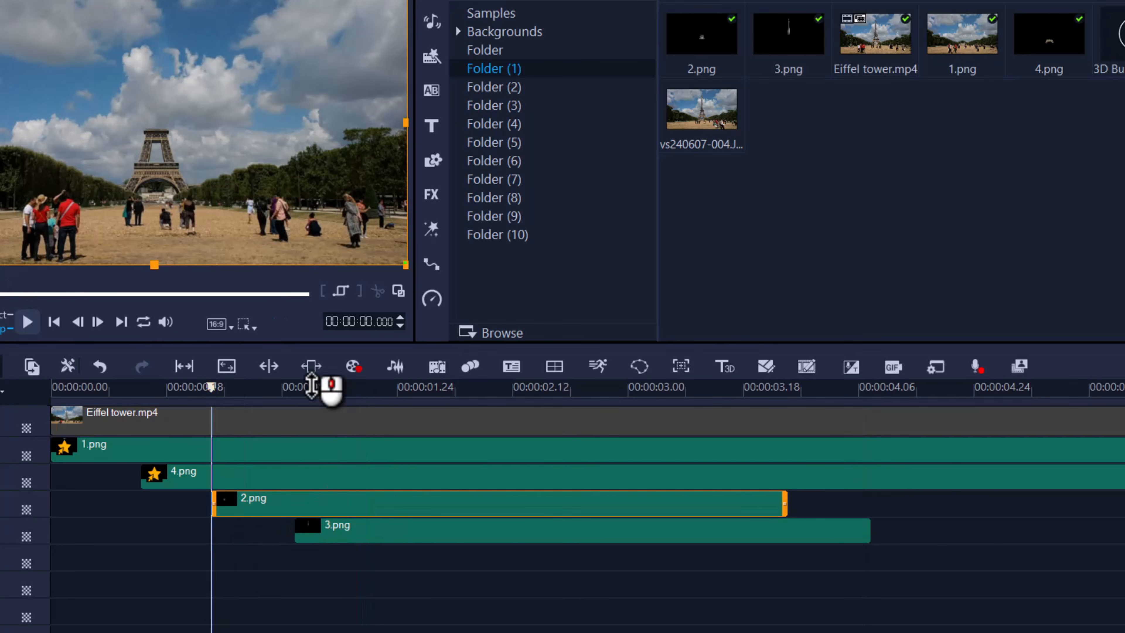
mouse_move(184, 394)
mouse_down()
mouse_move(172, 405)
mouse_move(191, 404)
mouse_up()
drag(289, 508, 274, 504)
Customize the 2.png clip's motion to start raised at Y position 94, with the last keyframe pasted at 0:00:00:006.
right_click(288, 495)
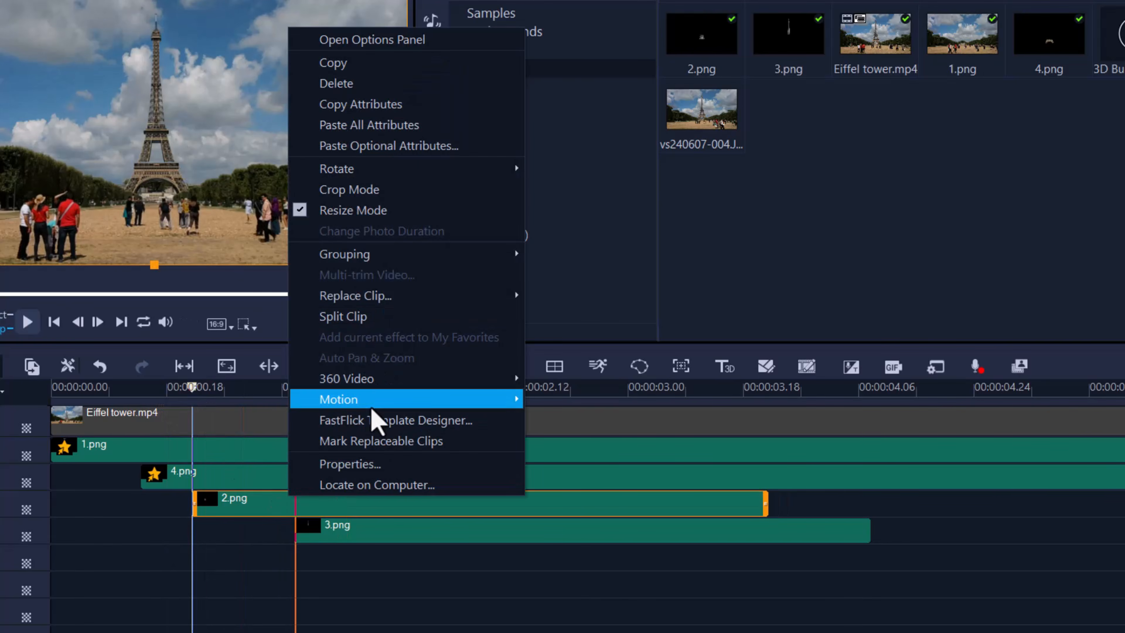
mouse_move(371, 405)
click(575, 422)
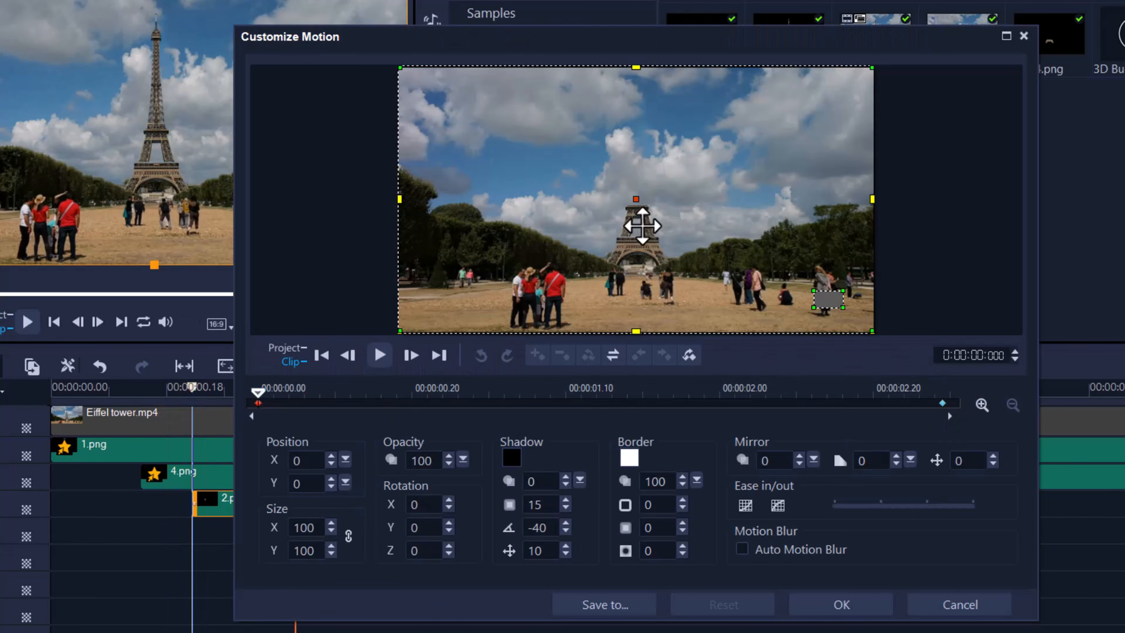
drag(642, 225, 640, 95)
click(942, 402)
click(305, 394)
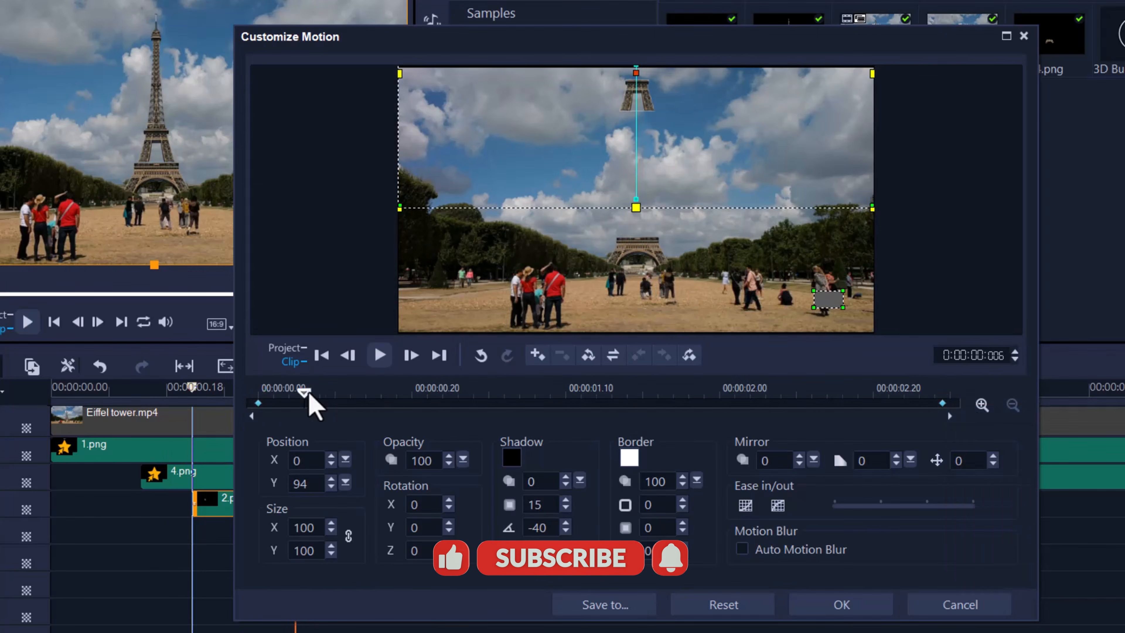
key(ctrl+v)
click(841, 605)
Move the 3.png clip to start shortly after 2.png, and raise its tower section to Y position 75 at the motion's first keyframe.
drag(191, 387, 225, 387)
drag(479, 535, 410, 535)
right_click(407, 535)
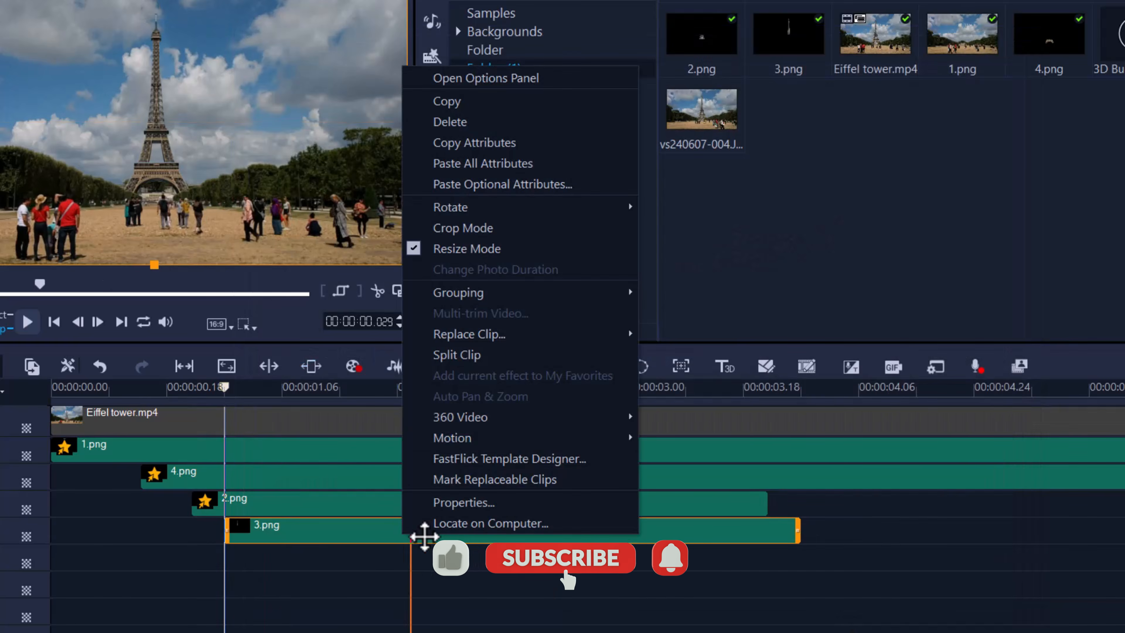
mouse_move(500, 438)
click(670, 462)
drag(637, 163, 632, 62)
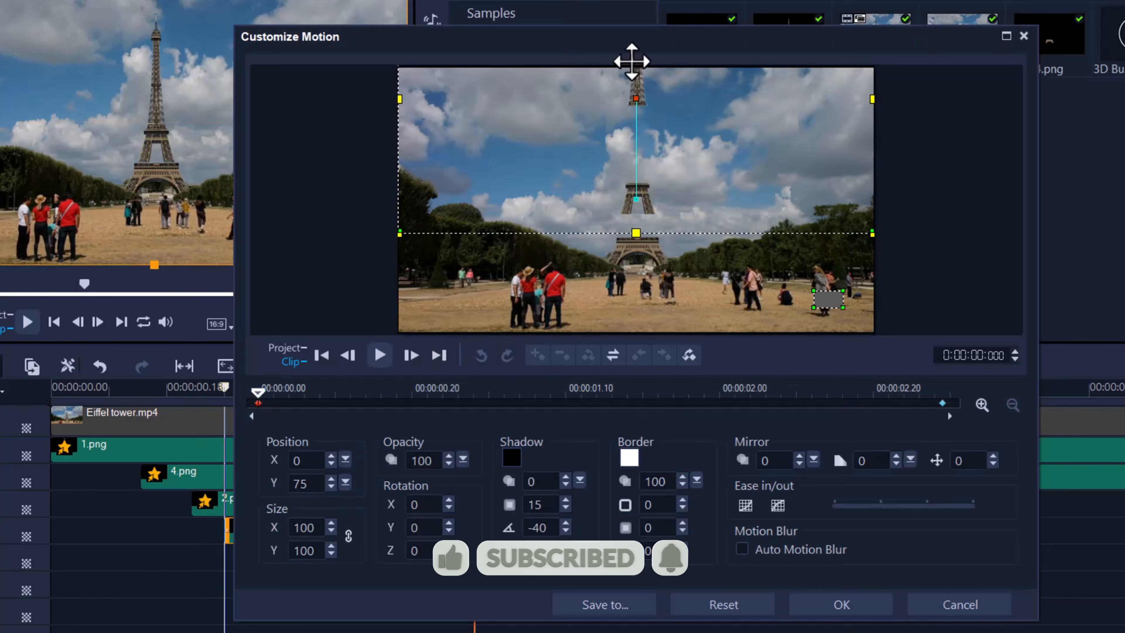
Copy the last keyframe of the 3.png motion, paste it at 0:00:00:006, and apply the motion.
click(942, 402)
right_click(942, 403)
click(979, 452)
drag(942, 393, 308, 422)
key(ctrl+v)
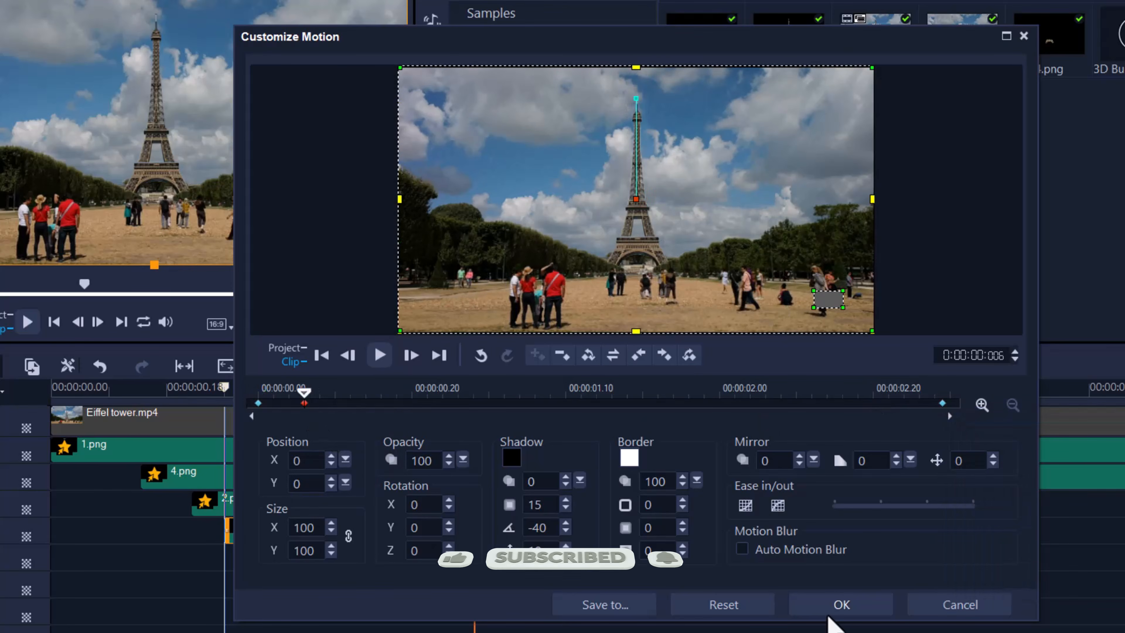
click(836, 607)
Extend the 2.png and 3.png clips to line up with the end of the other overlays, and preview the tower assembly from the start.
click(769, 508)
drag(766, 505, 1123, 509)
drag(797, 532, 1122, 540)
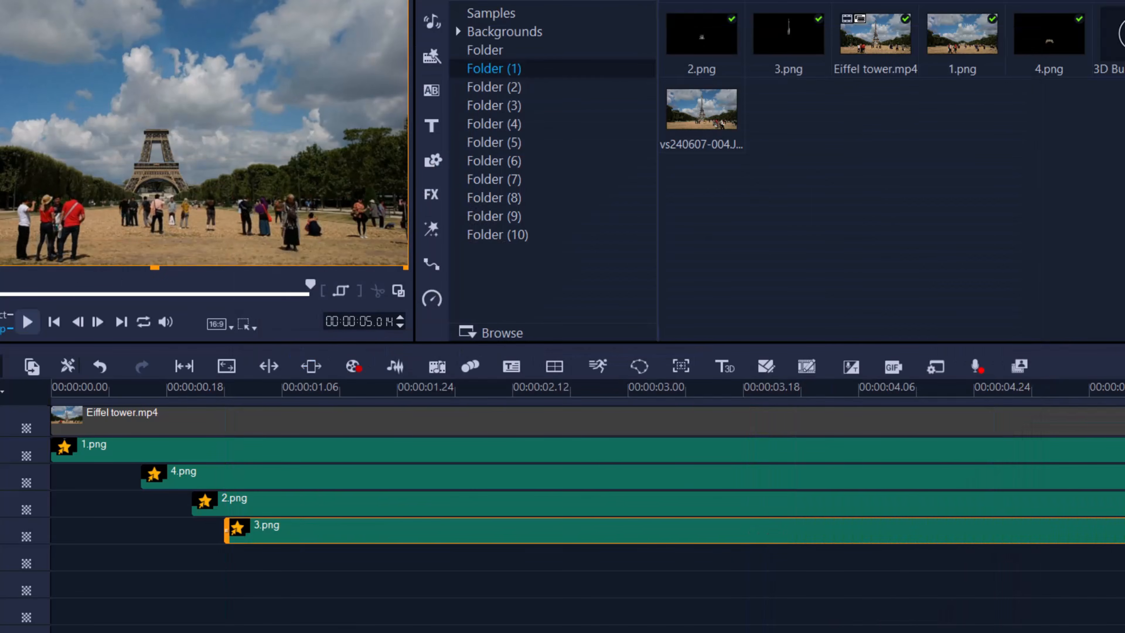
drag(100, 422, 677, 490)
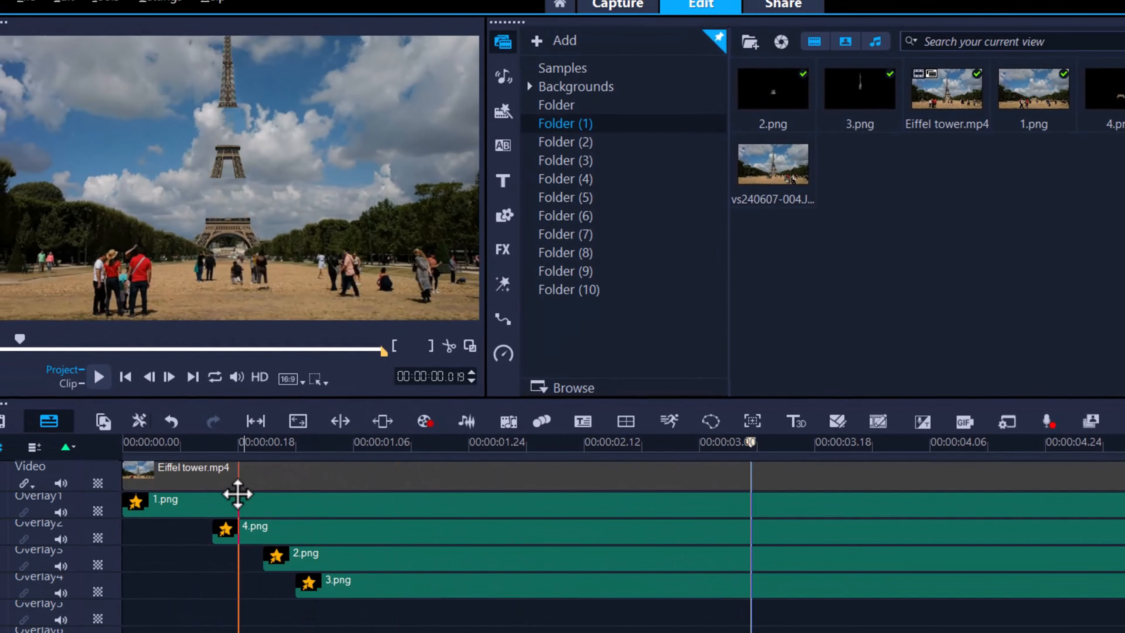
click(136, 443)
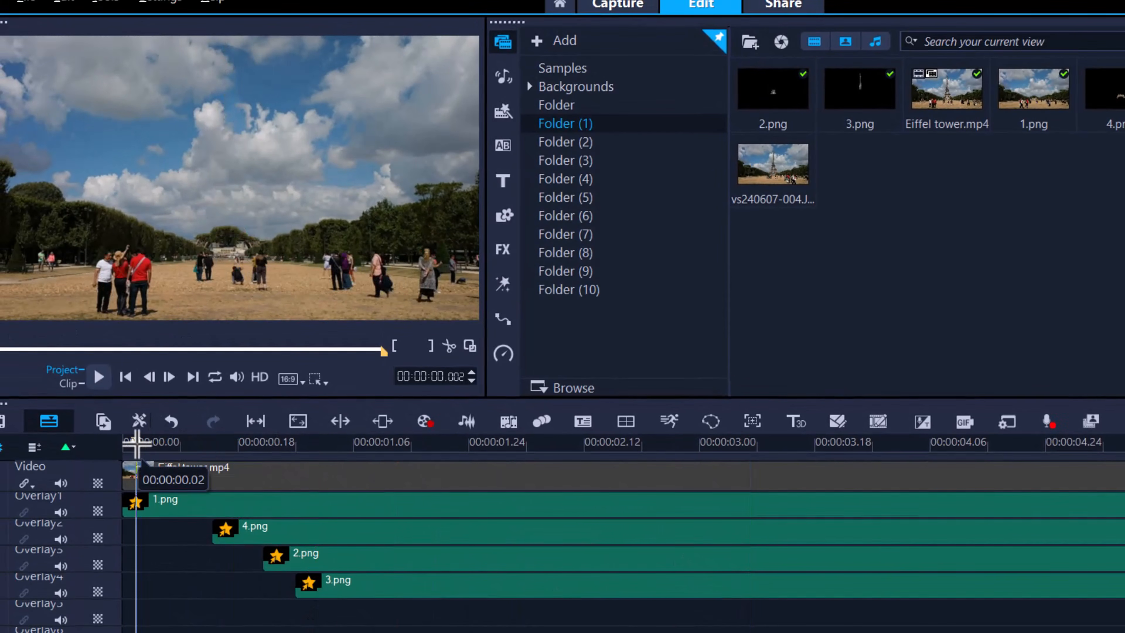
drag(136, 443, 623, 509)
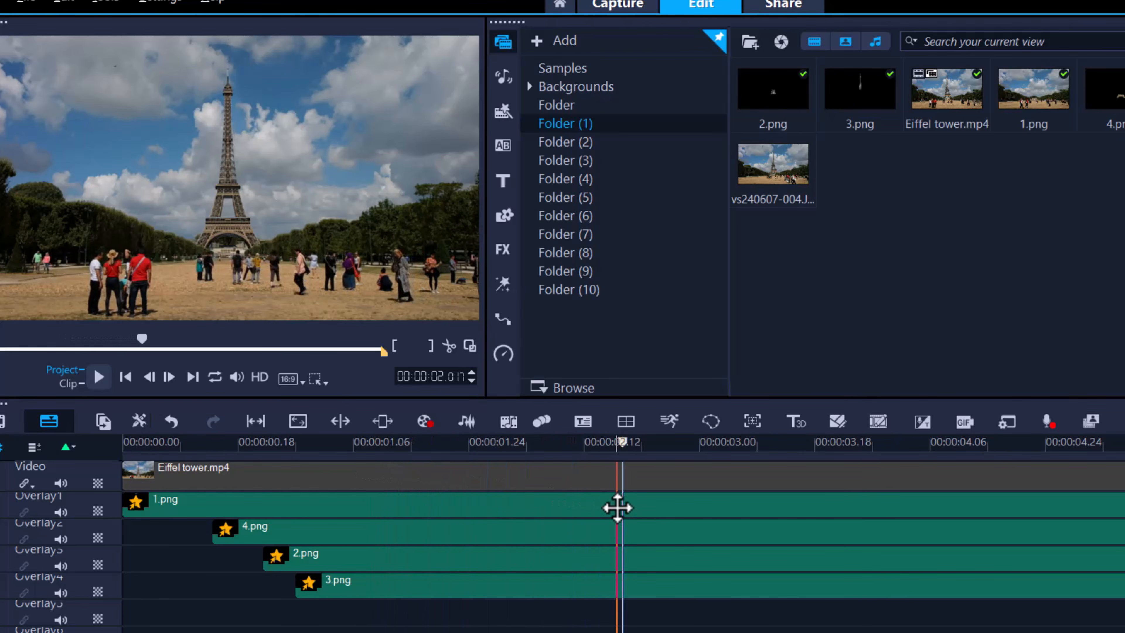
drag(640, 452, 674, 474)
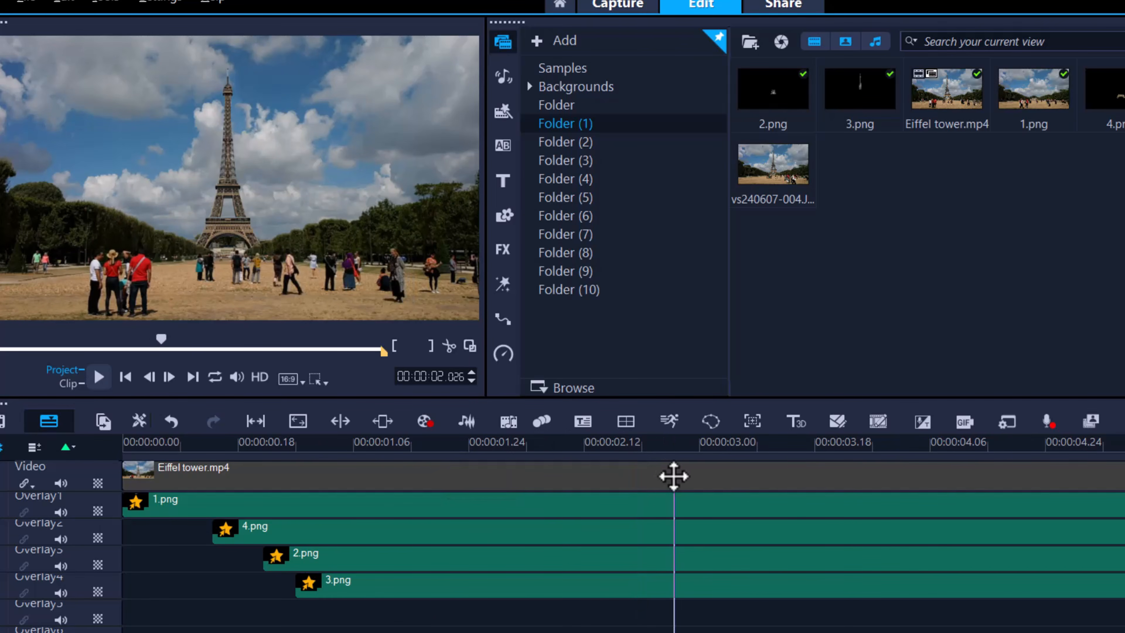